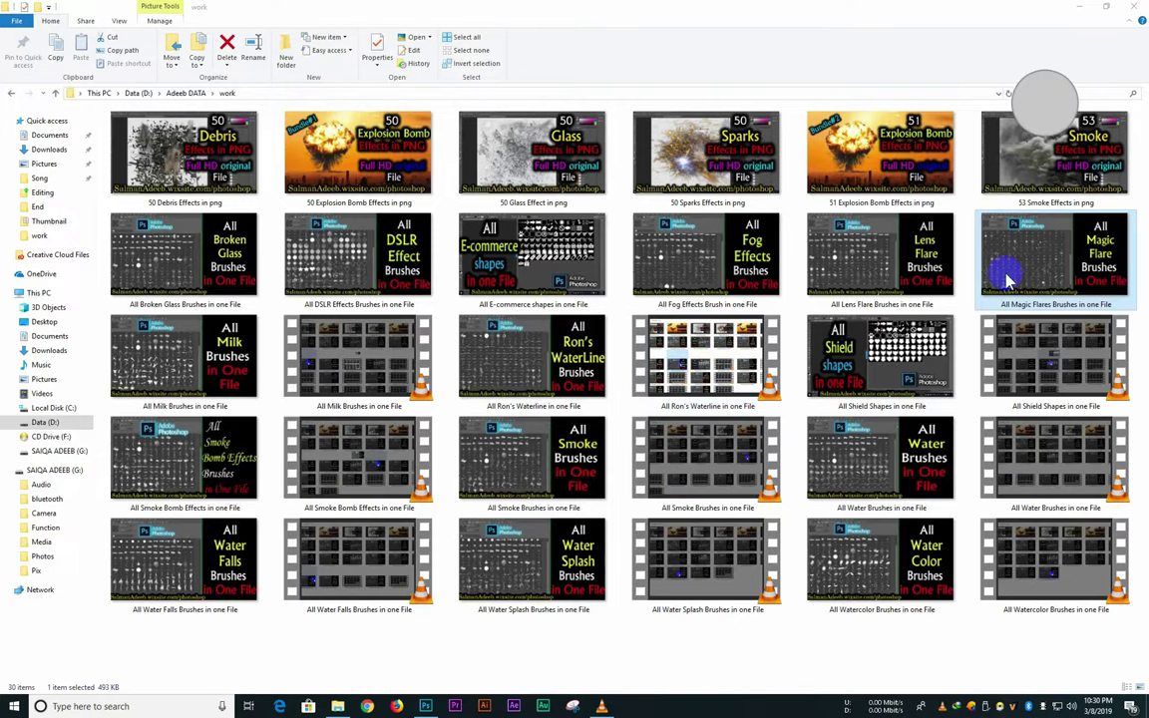
Preview the All Magic Flares Brushes in one File image from the work folder, then close it.
{"action": "double_click", "coordinate": [1009, 274]}
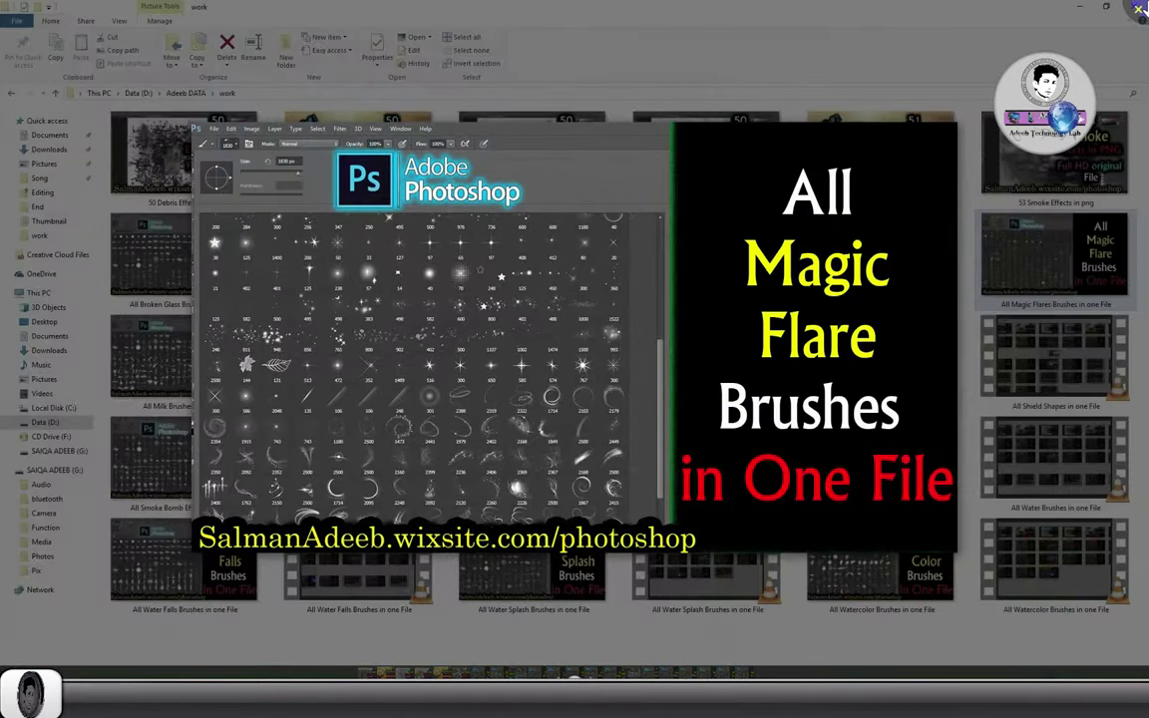
{"action": "left_click", "coordinate": [1138, 10]}
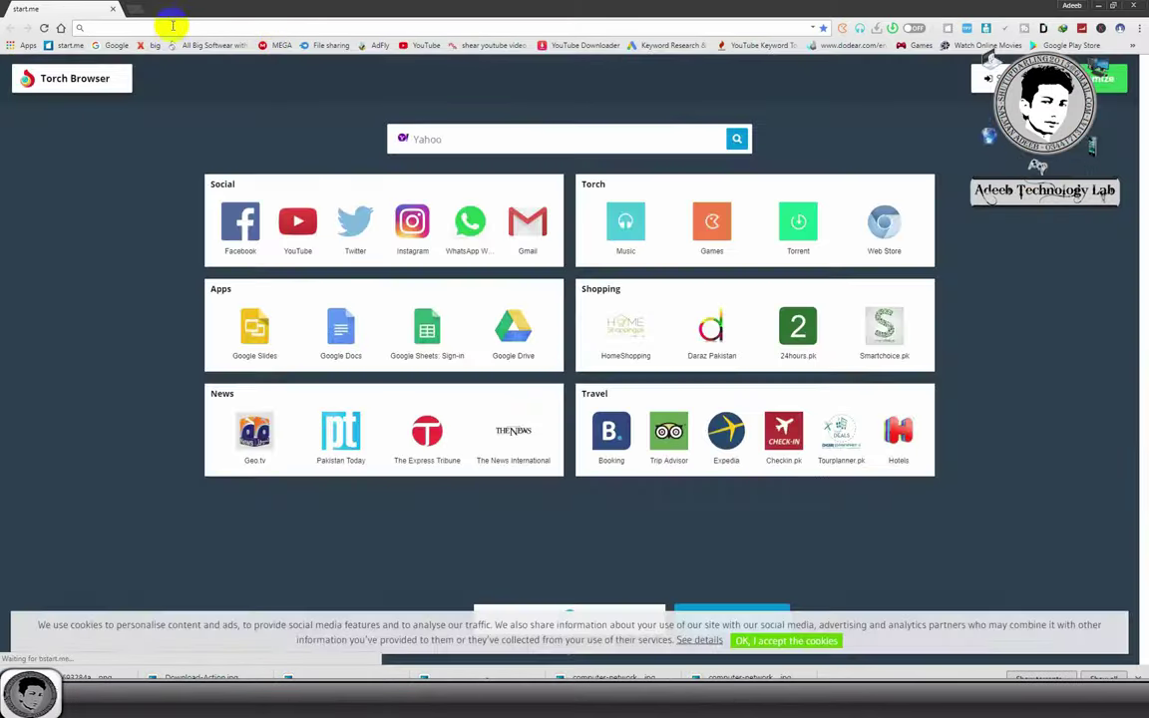
Load salmanadeeb.wixsite.com/photoshop from the address bar's autocomplete suggestion.
{"action": "left_click", "coordinate": [172, 27]}
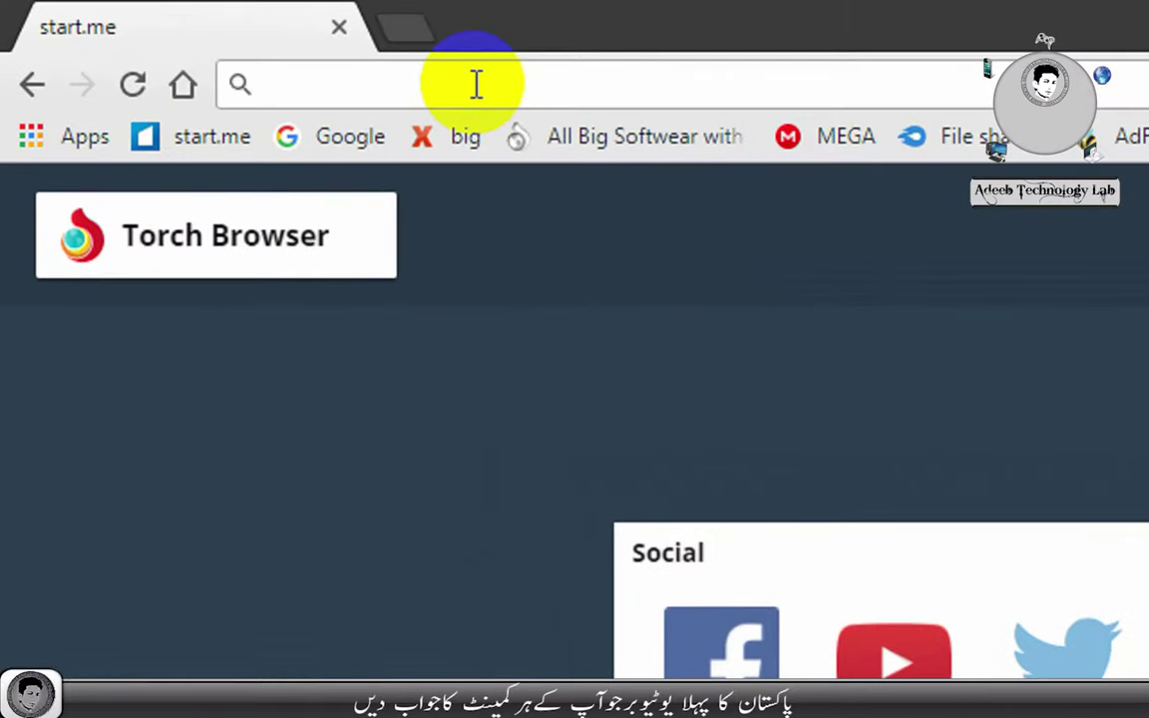
{"action": "type", "text": "All Magic Flares Brushes in one File"}
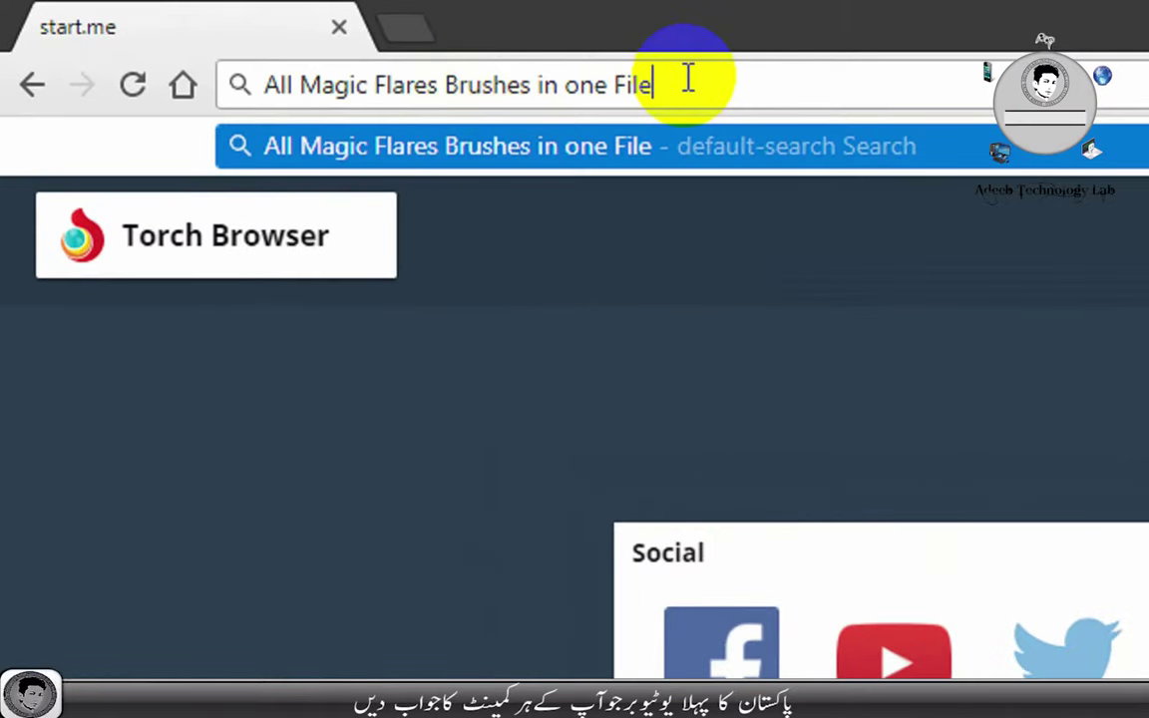
{"action": "key", "text": "ctrl+a"}
{"action": "type", "text": "s"}
{"action": "left_click", "coordinate": [751, 80]}
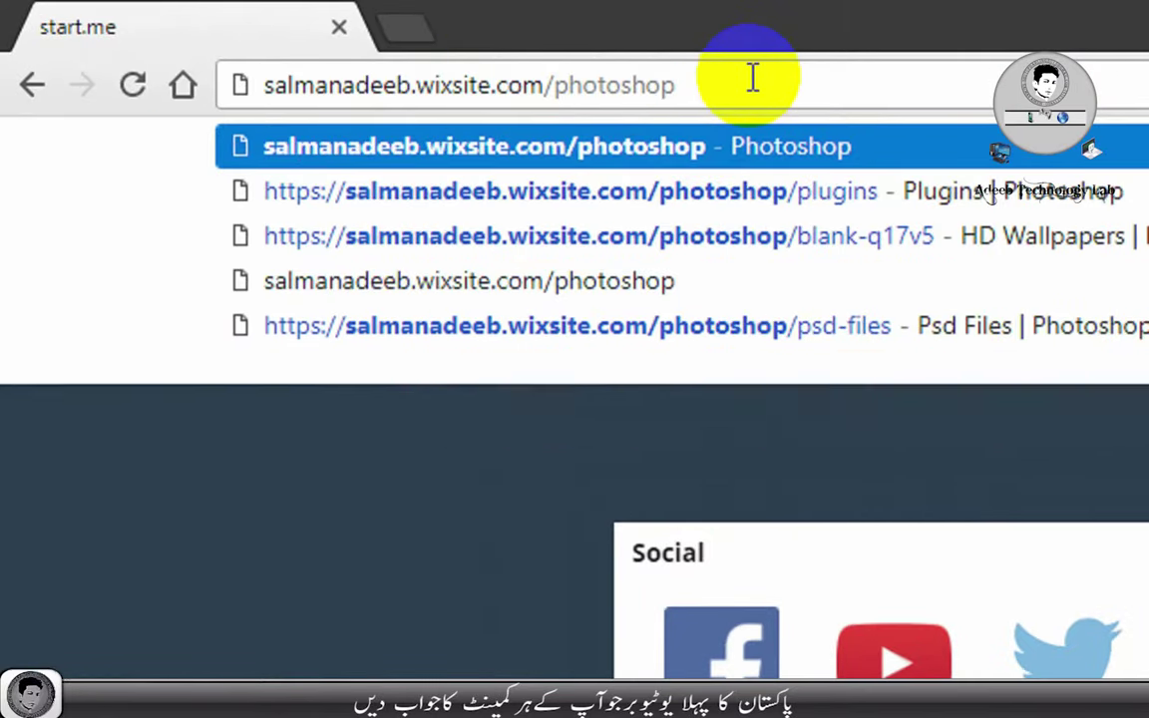
{"action": "key", "text": "Return"}
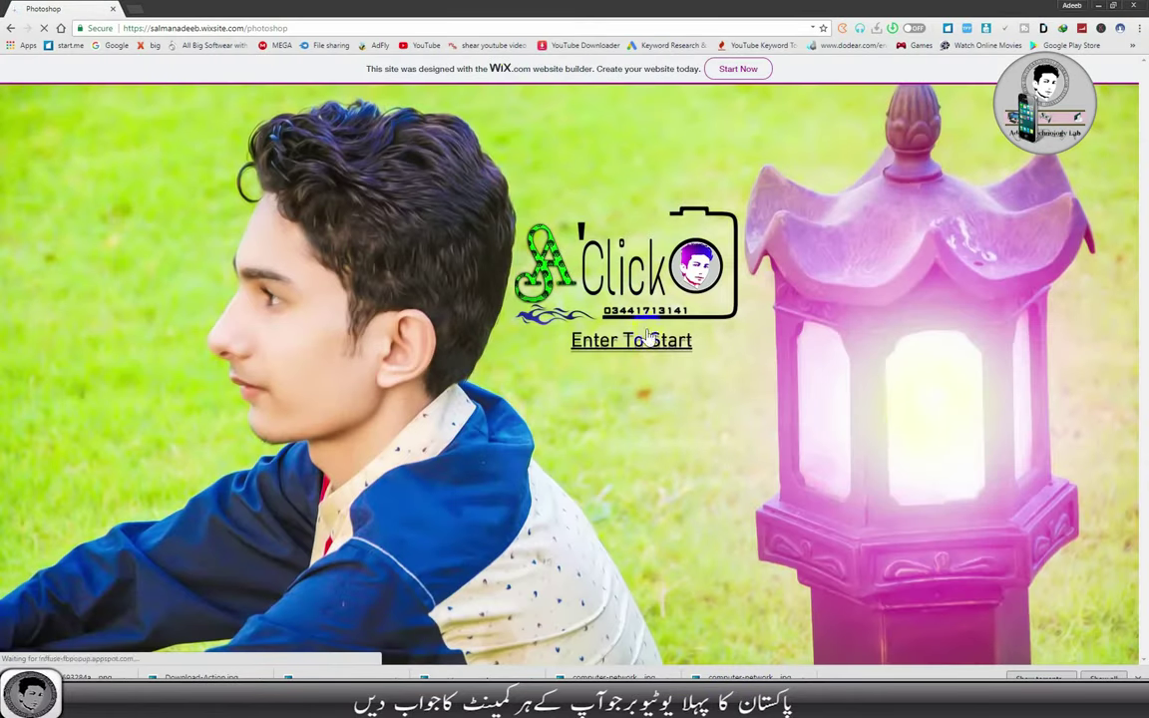
Enter the site, go to Plugins, and open the 'Magic Flares Brushes in one File' post.
{"action": "left_click", "coordinate": [651, 342]}
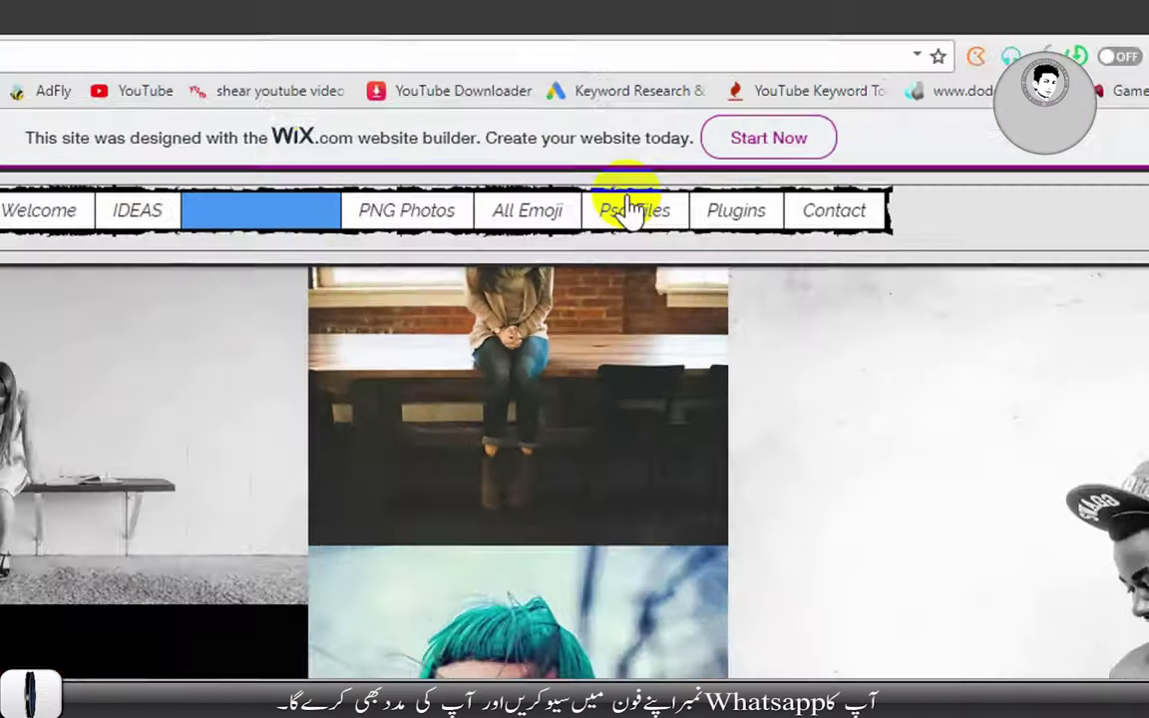
{"action": "left_click", "coordinate": [722, 107]}
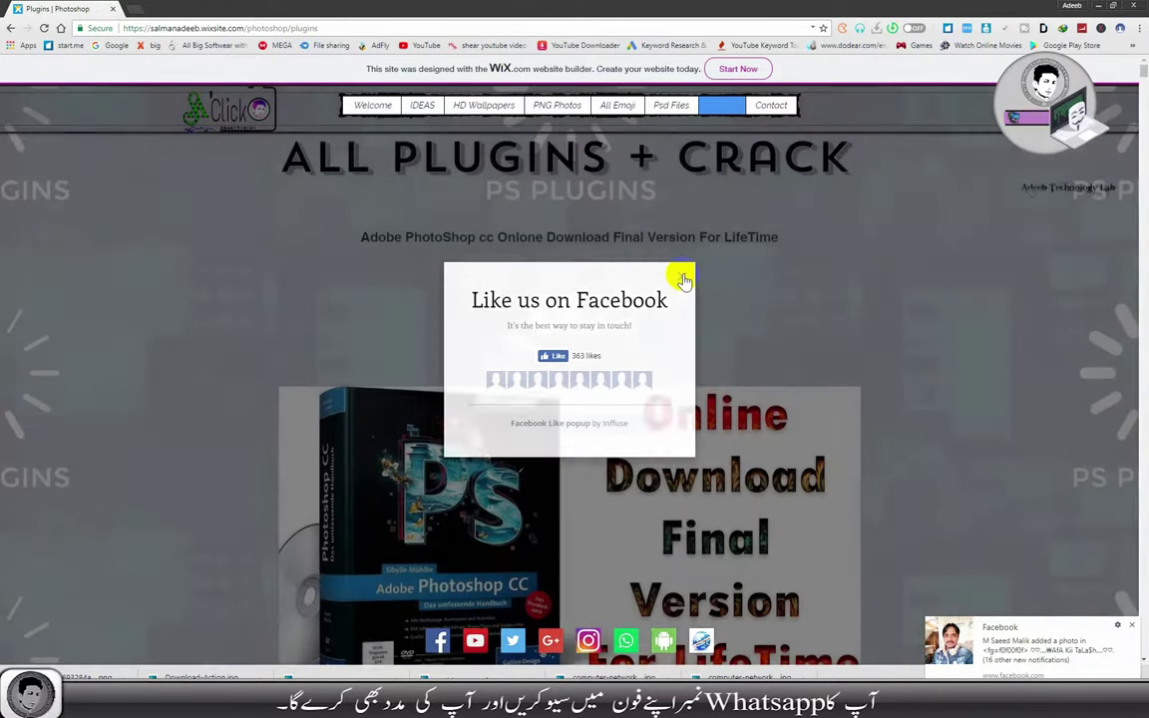
{"action": "left_click", "coordinate": [682, 277]}
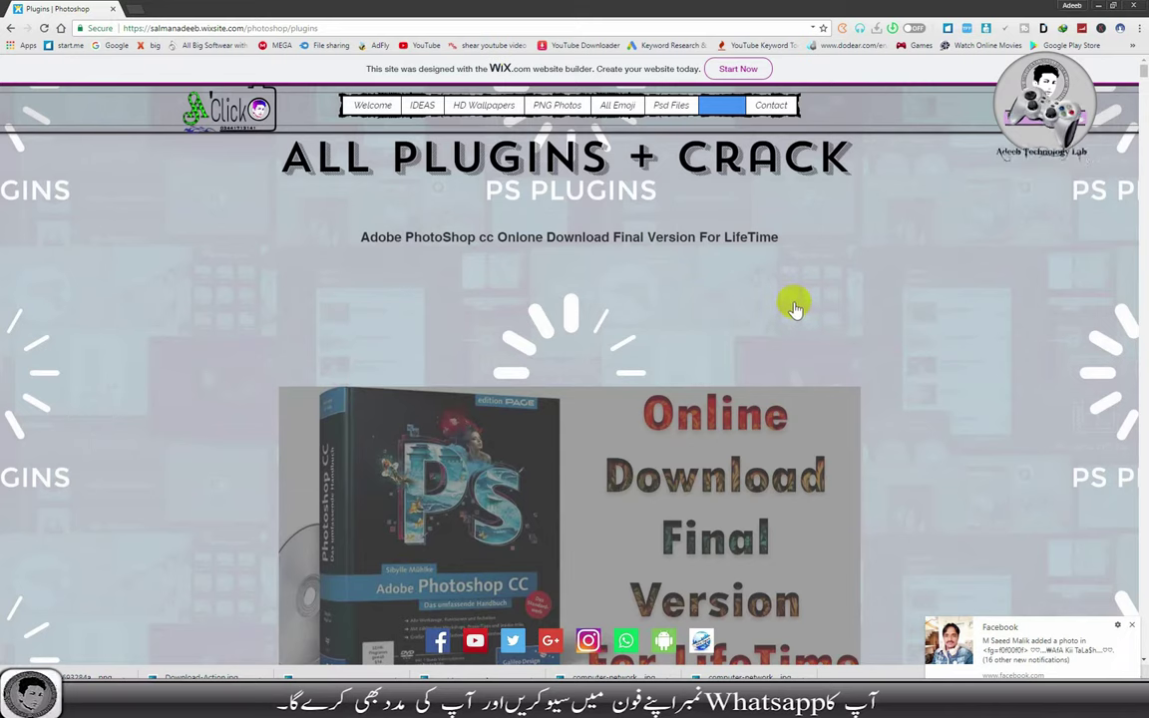
{"action": "key", "text": "ctrl+f"}
{"action": "type", "text": "Magic Flares Brushes in one File"}
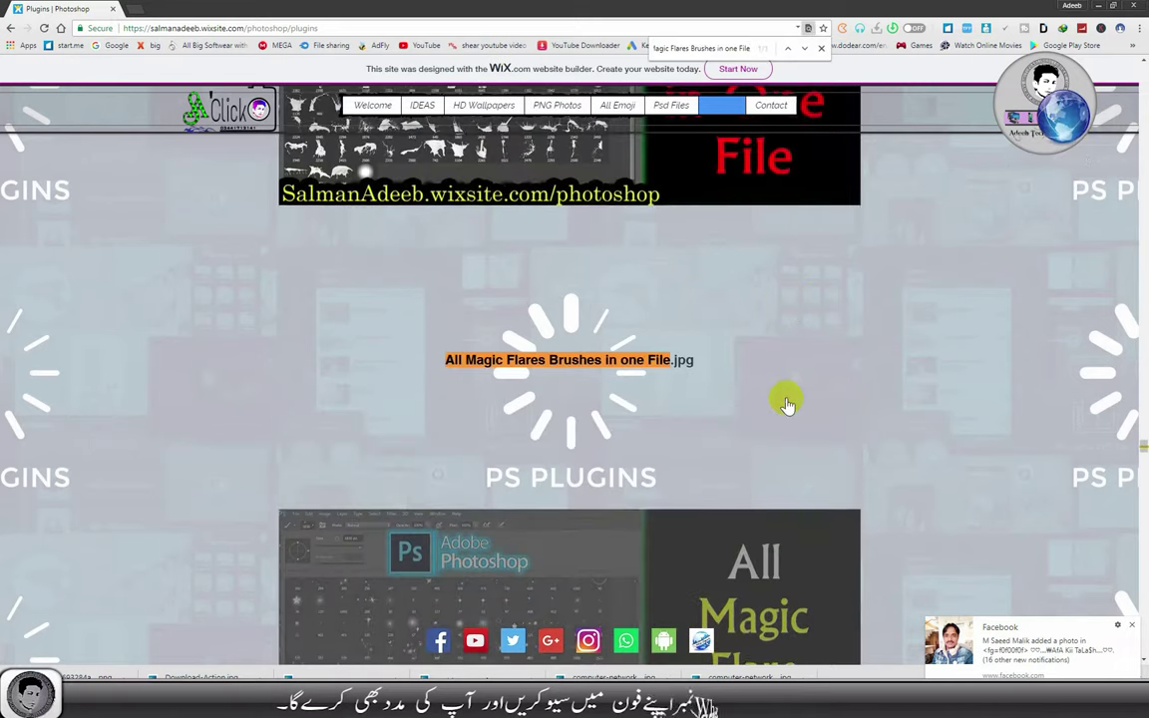
{"action": "left_click", "coordinate": [638, 469]}
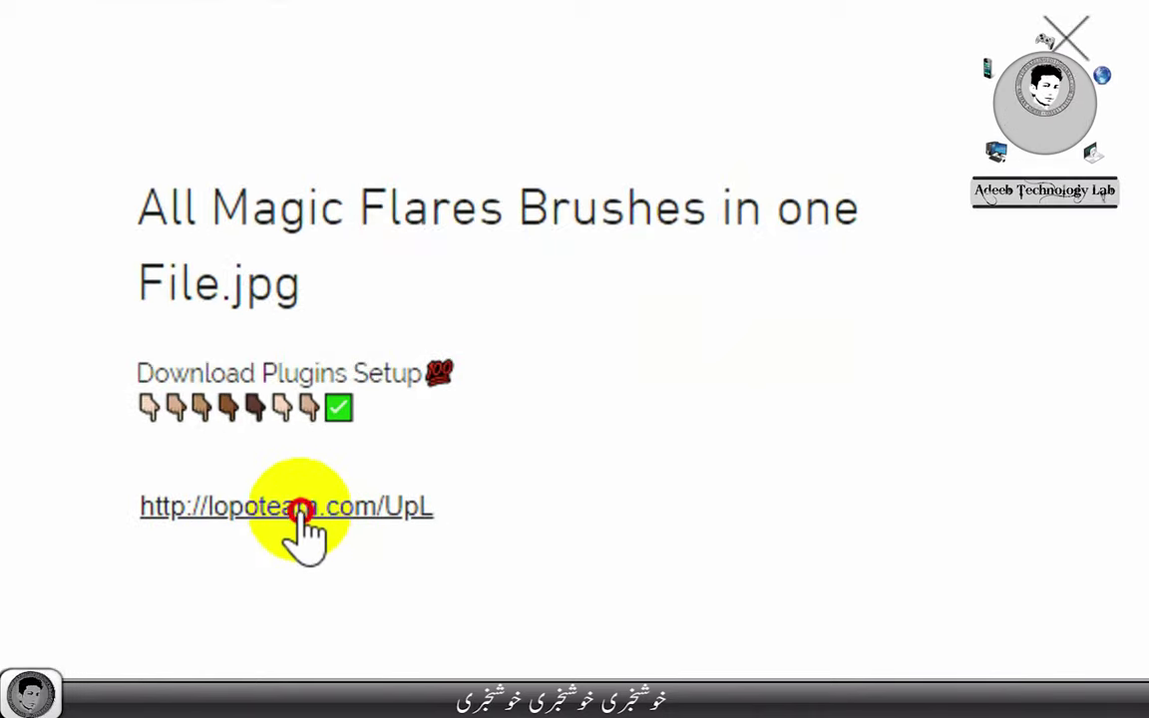
Follow the brush pack's download link and skip the AdF.ly advertisement.
{"action": "left_click", "coordinate": [299, 508]}
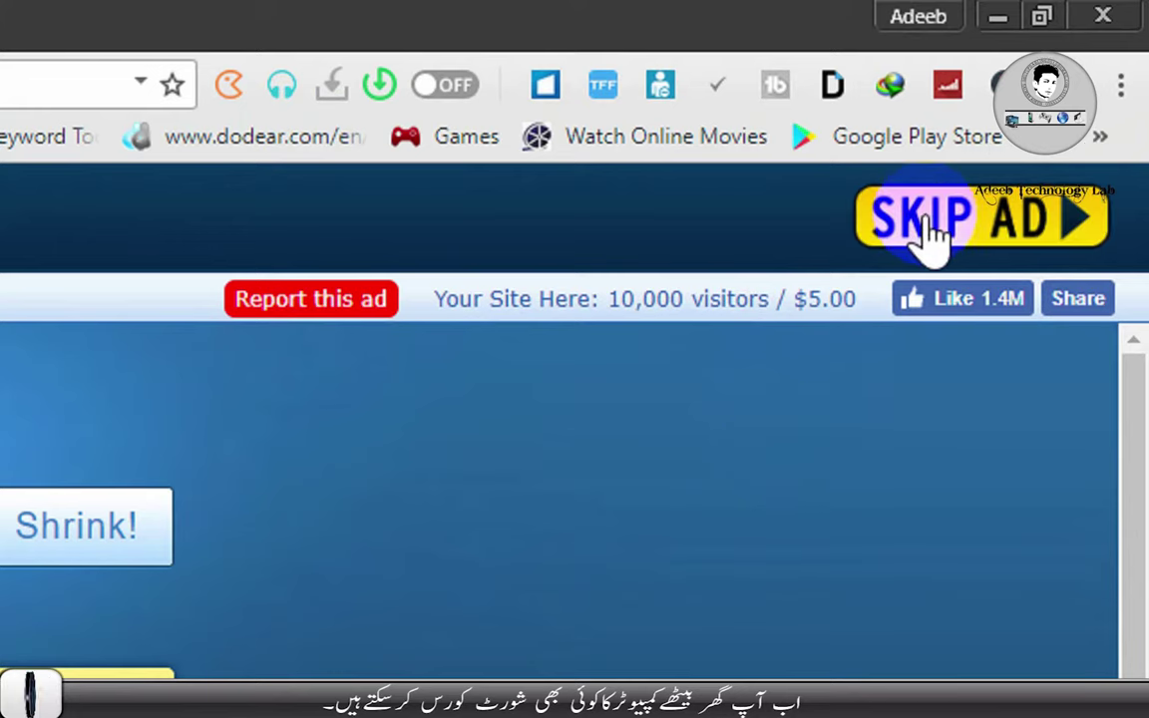
{"action": "left_click", "coordinate": [929, 234]}
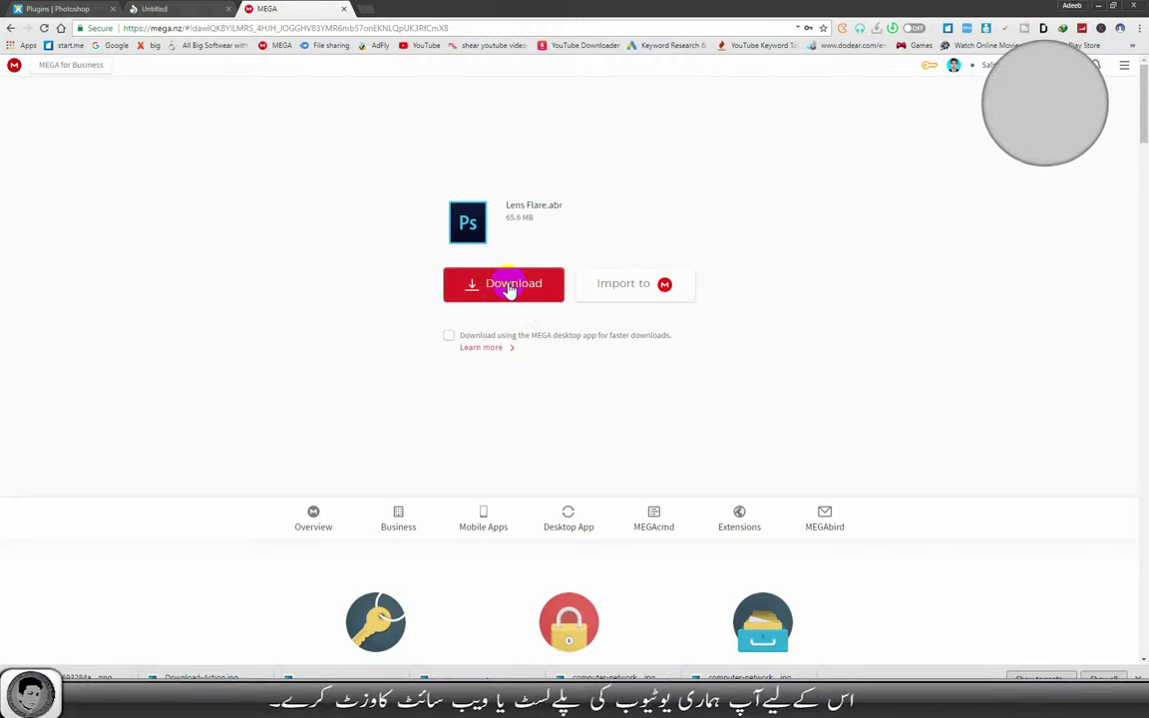
Download Lens Flare.abr from MEGA and save it into Downloads.
{"action": "left_click", "coordinate": [509, 290]}
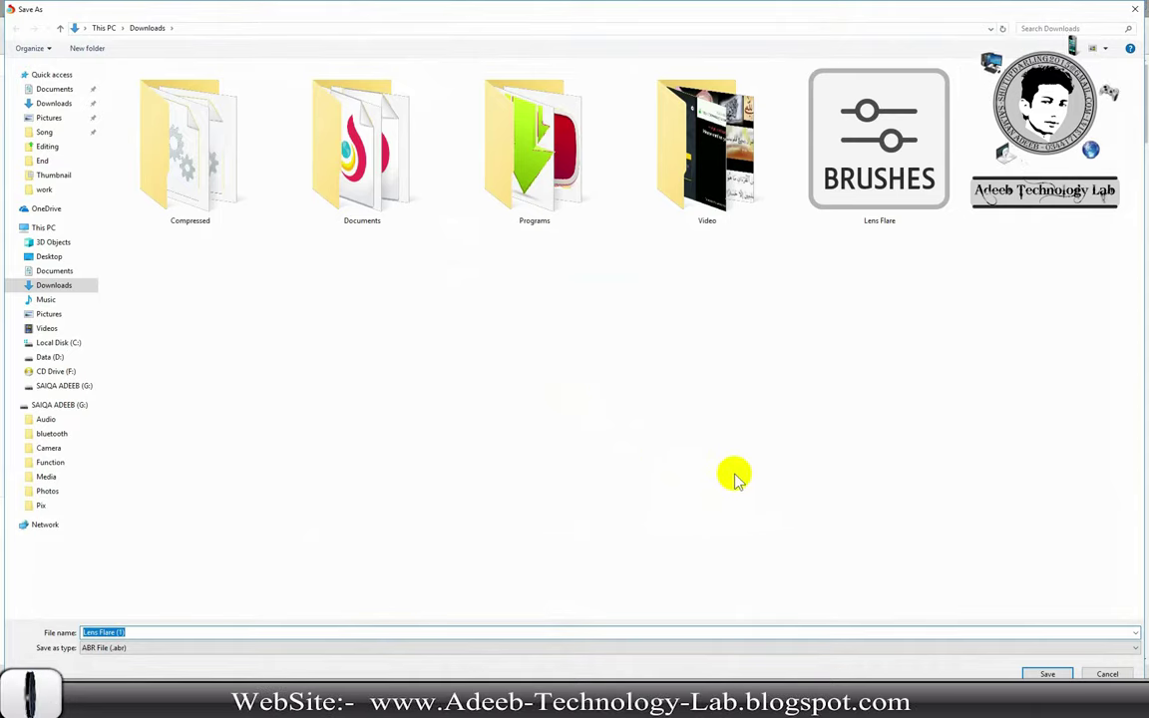
{"action": "left_click", "coordinate": [1047, 674]}
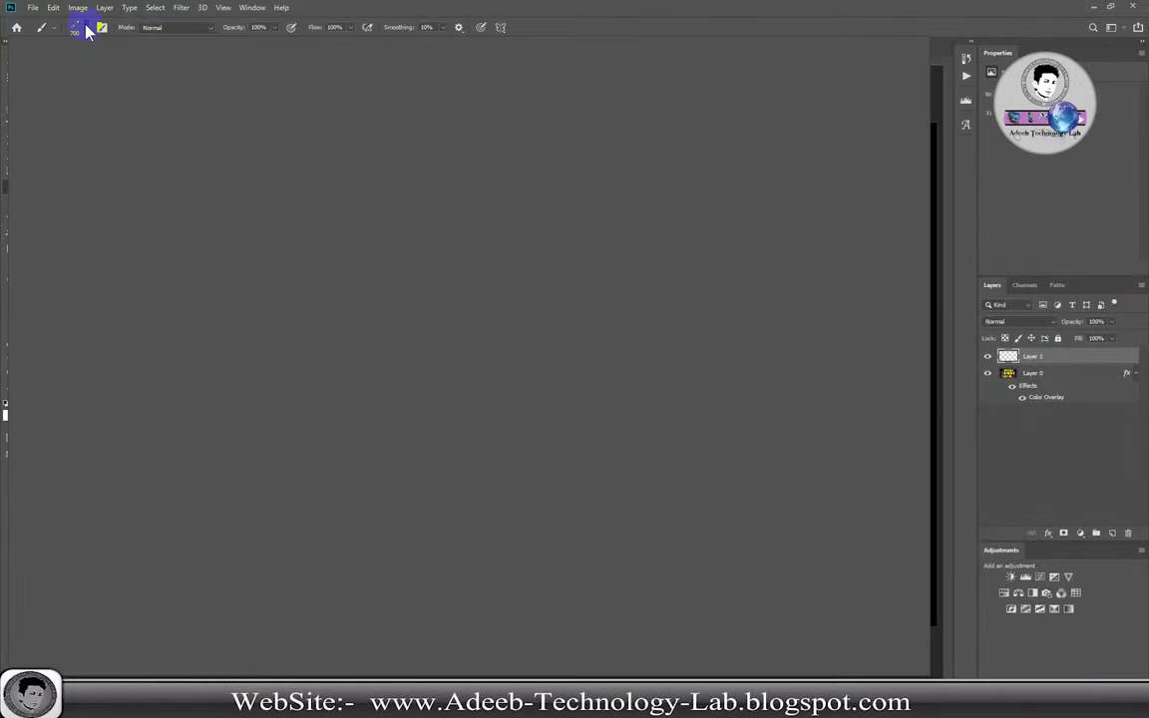
Delete the Magic Flare Brushes group from the brush presets.
{"action": "left_click", "coordinate": [79, 27]}
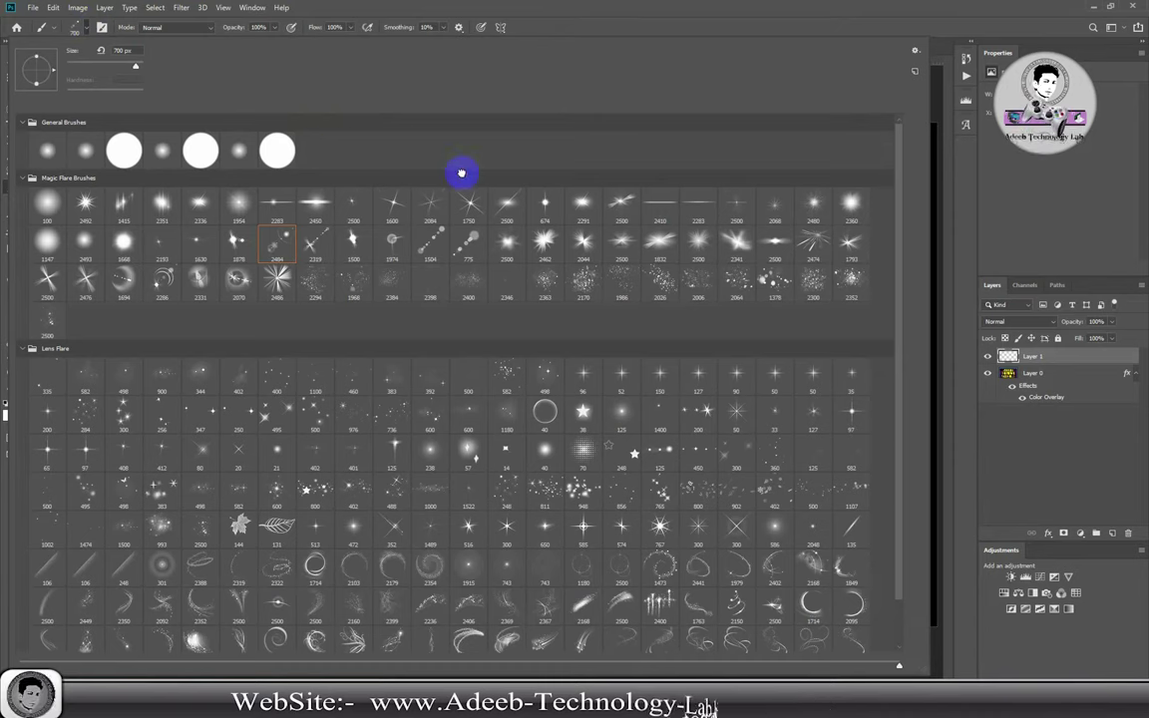
{"action": "left_click", "coordinate": [915, 50]}
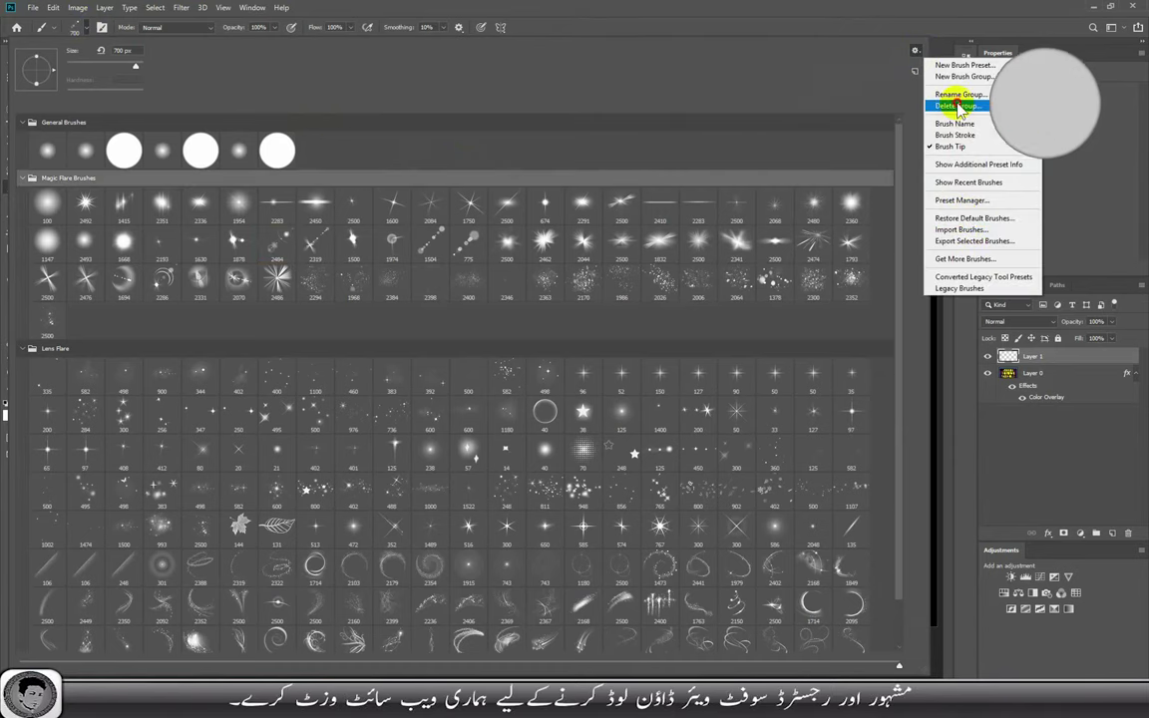
{"action": "left_click", "coordinate": [958, 106]}
{"action": "left_click", "coordinate": [537, 260]}
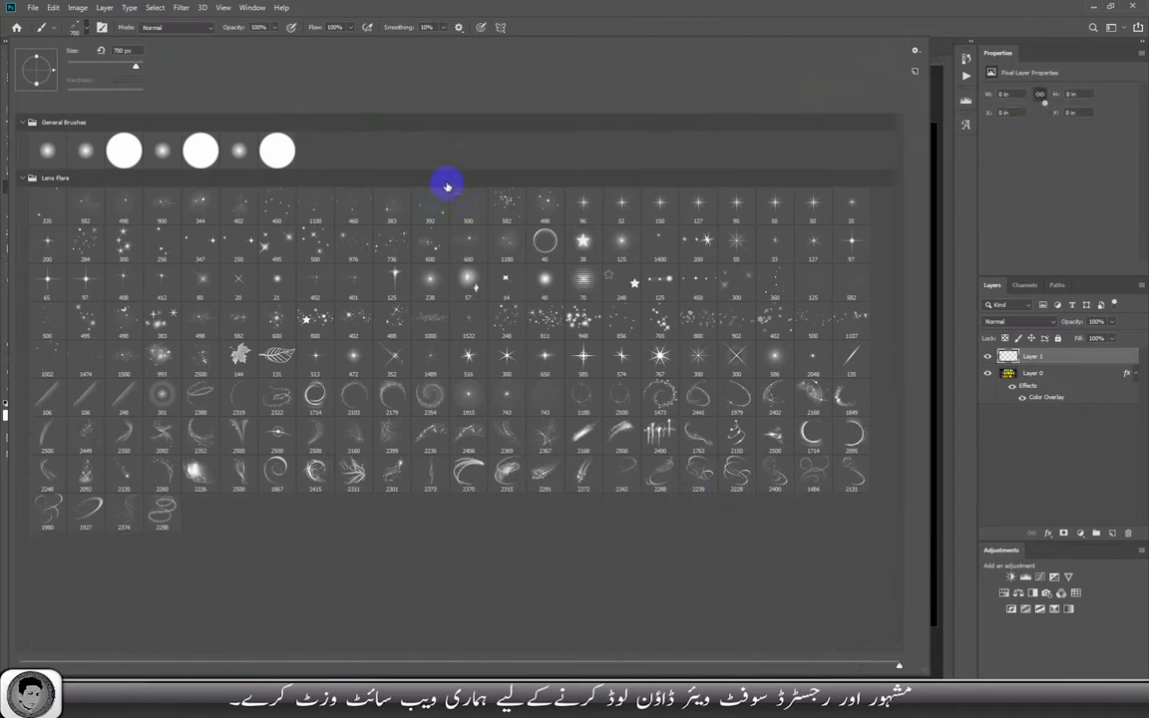
Delete the Lens Flare group, leaving only General Brushes.
{"action": "left_click", "coordinate": [494, 178]}
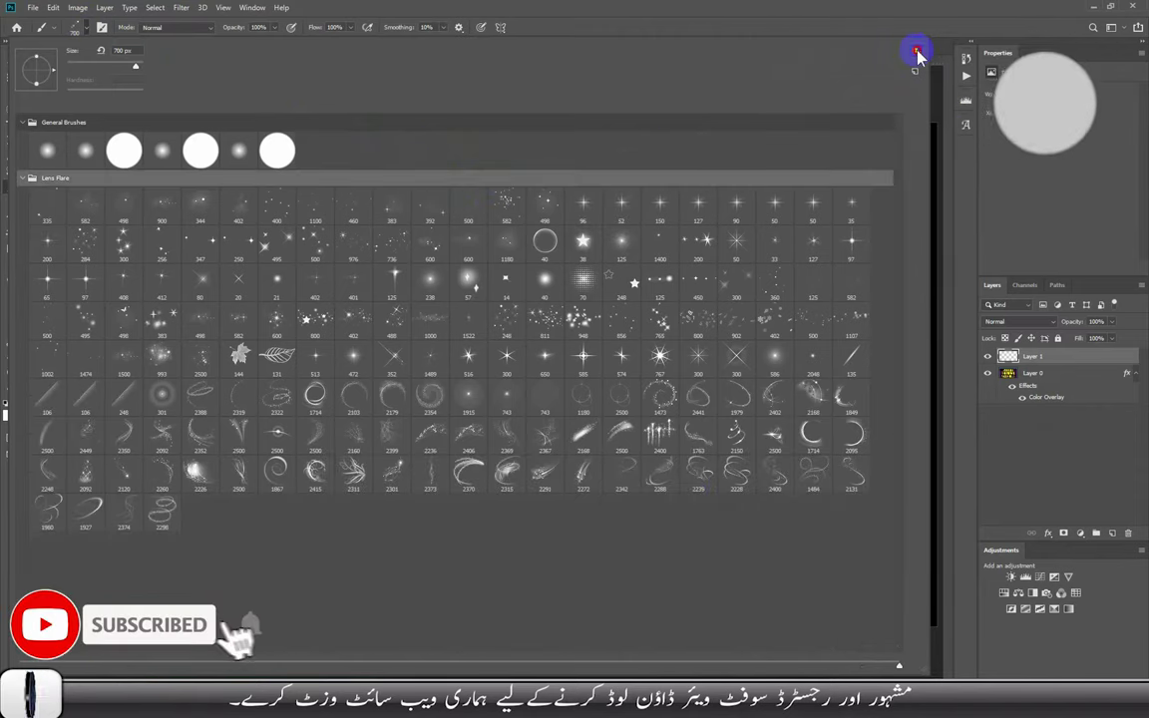
{"action": "left_click", "coordinate": [915, 50]}
{"action": "left_click", "coordinate": [958, 106]}
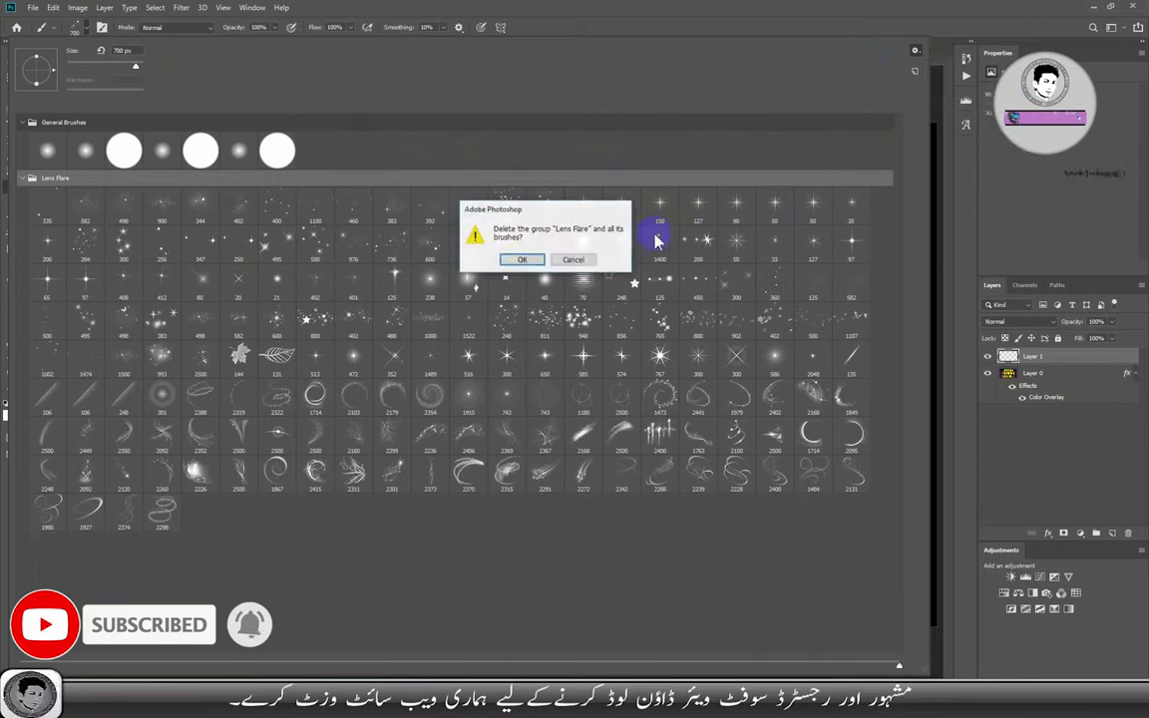
{"action": "left_click", "coordinate": [518, 256]}
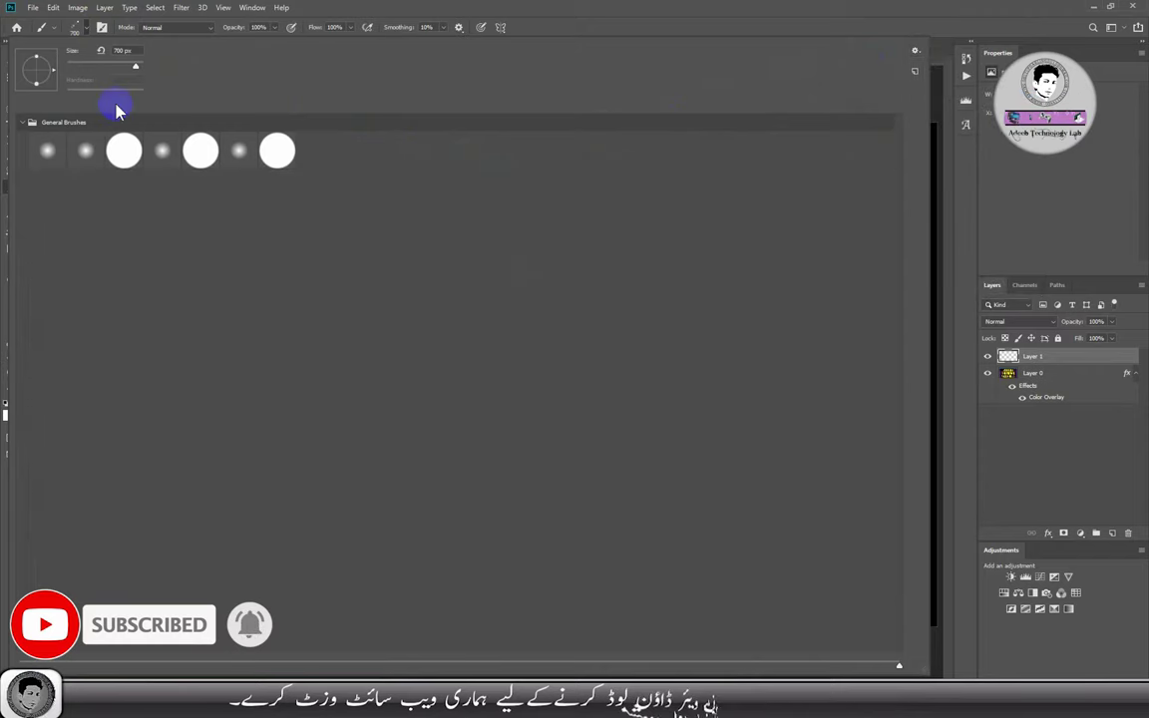
{"action": "left_click", "coordinate": [20, 122]}
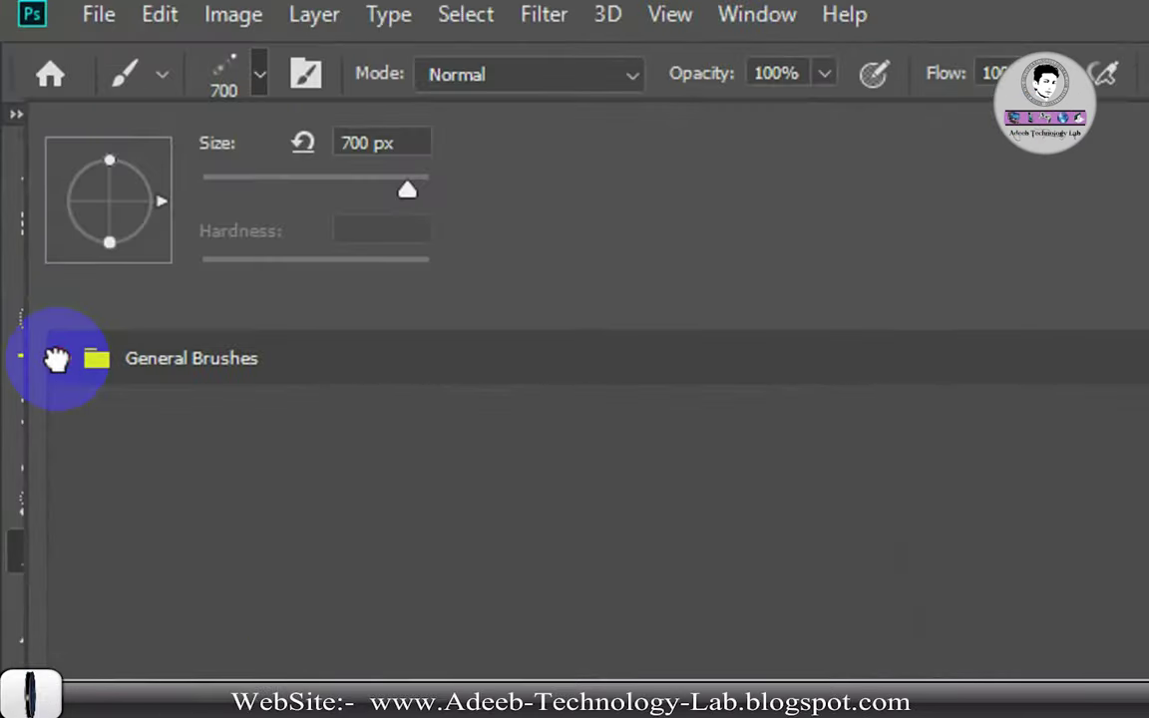
{"action": "left_click", "coordinate": [56, 359]}
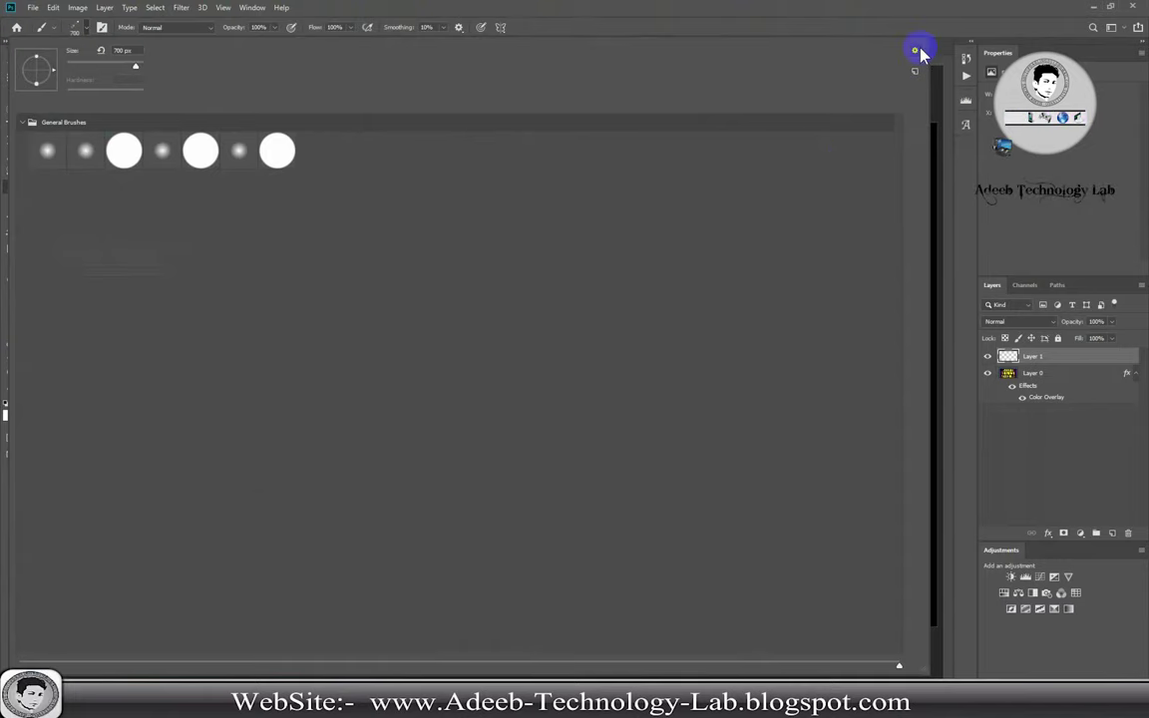
{"action": "left_click", "coordinate": [915, 50]}
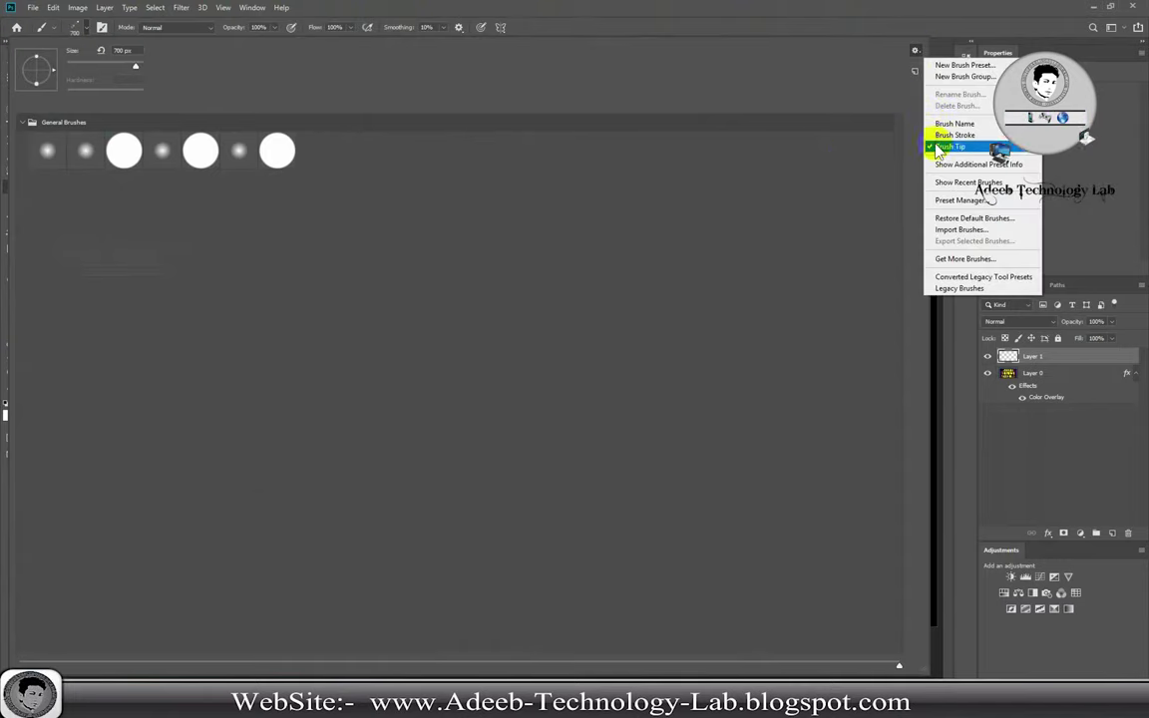
Import the Lens Flare (1) brushes from Downloads and expand the new group.
{"action": "left_click", "coordinate": [957, 230]}
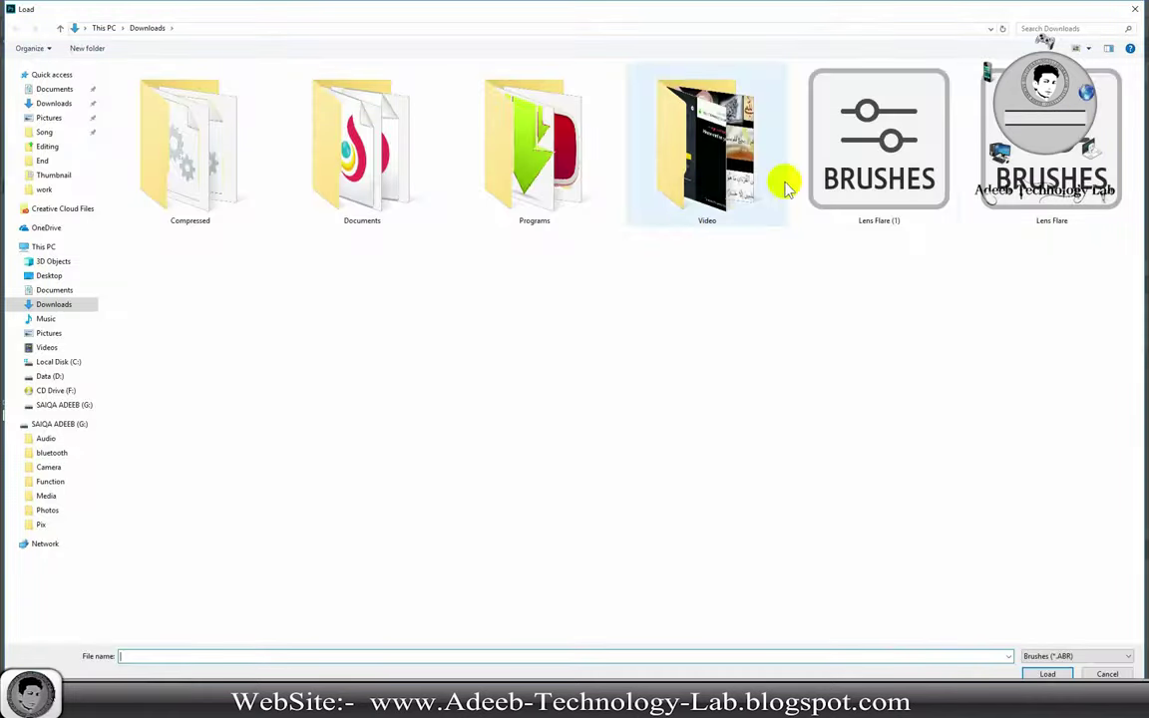
{"action": "left_click", "coordinate": [854, 192]}
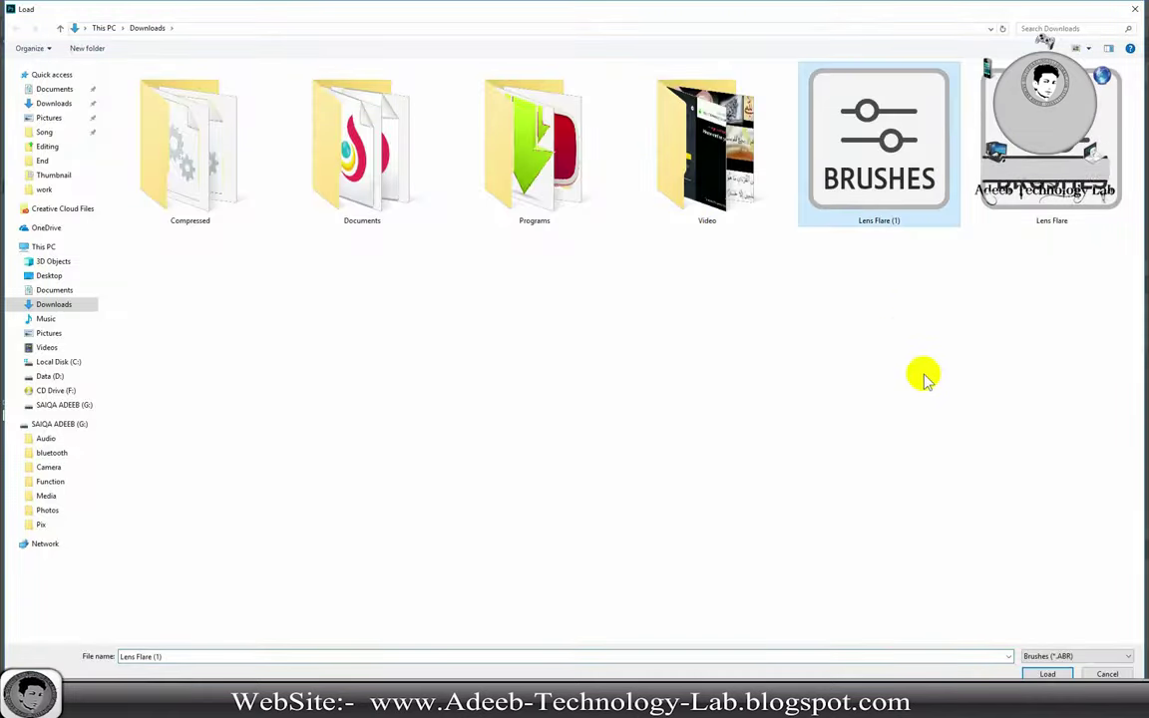
{"action": "left_click", "coordinate": [1047, 675]}
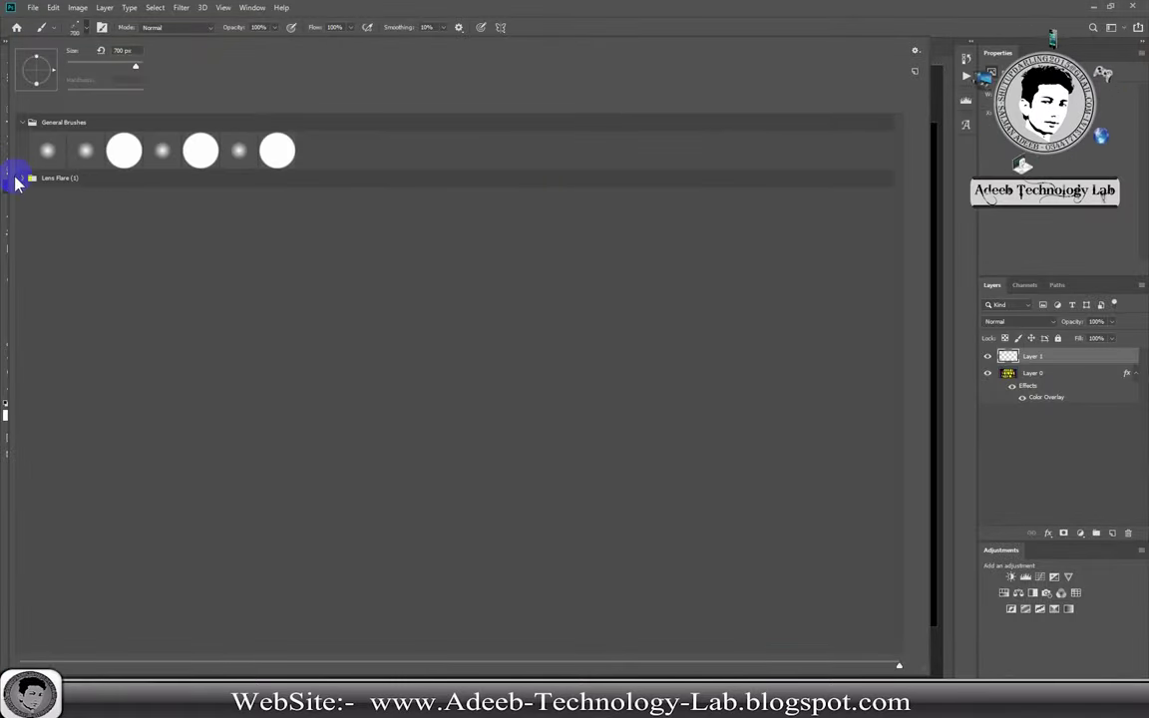
{"action": "left_click", "coordinate": [18, 177]}
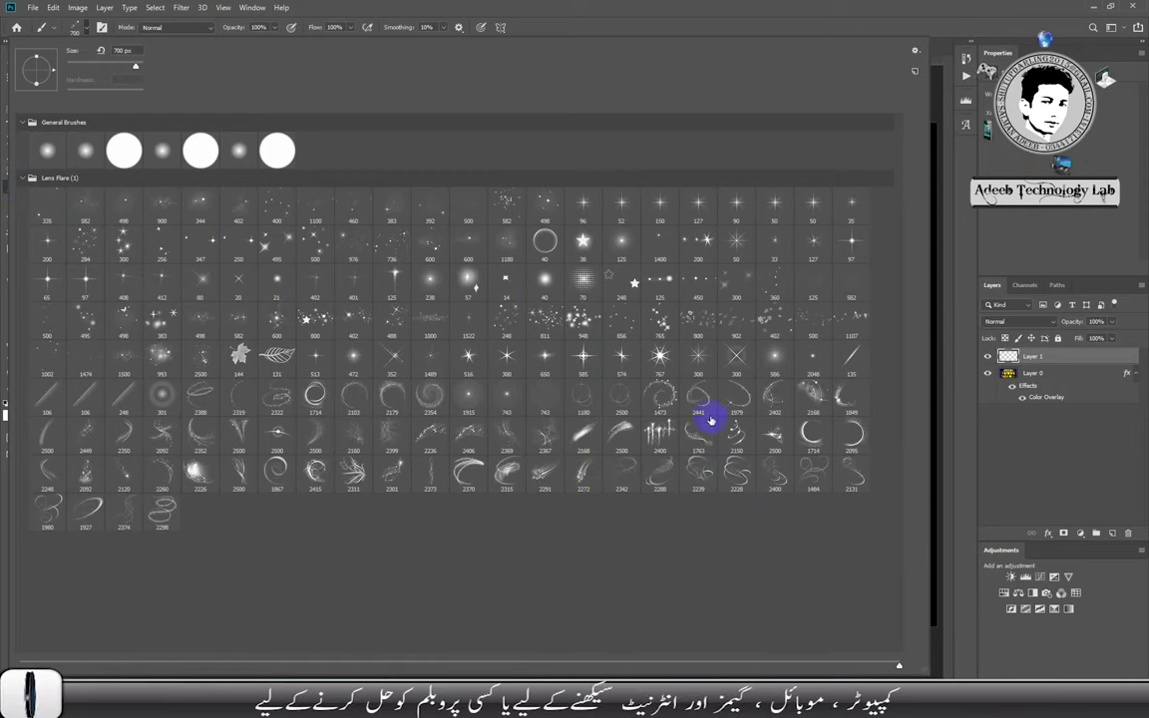
Stamp a sparkle swirl on the canvas left with brush 2298 at size 900.
{"action": "left_click", "coordinate": [161, 510]}
{"action": "key", "text": "Return"}
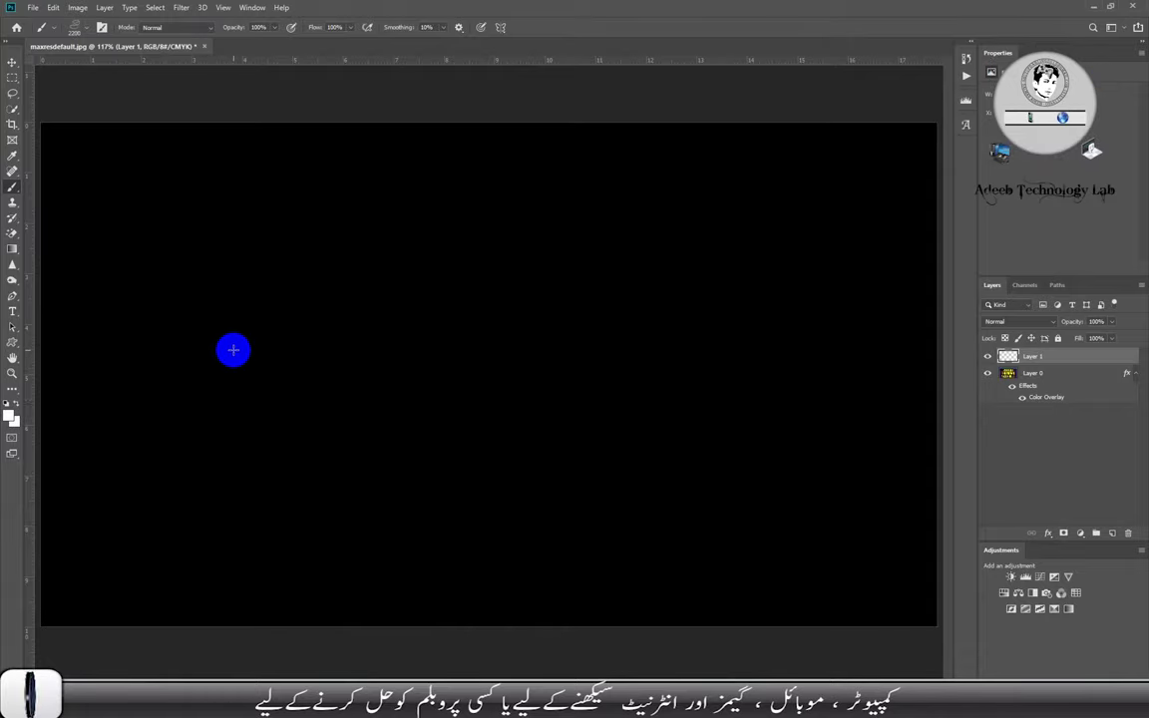
{"action": "key", "text": "bracketleft"}
{"action": "key", "text": "bracketleft"}
{"action": "key", "text": "bracketleft"}
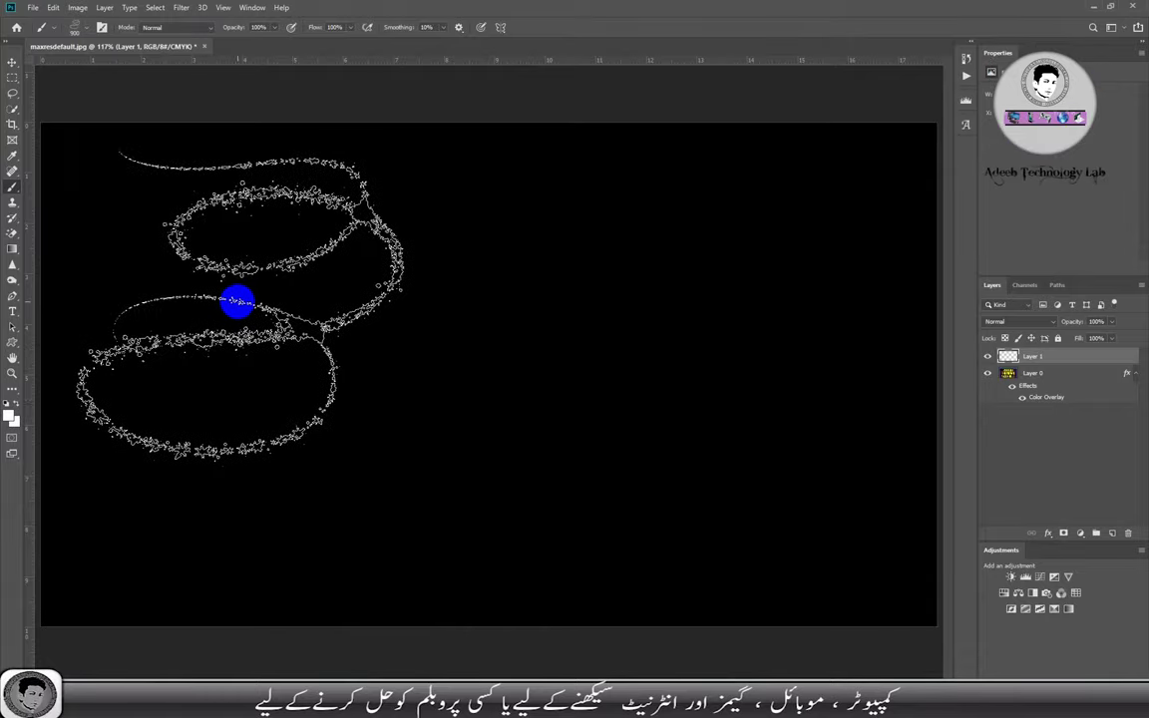
{"action": "left_click", "coordinate": [241, 299]}
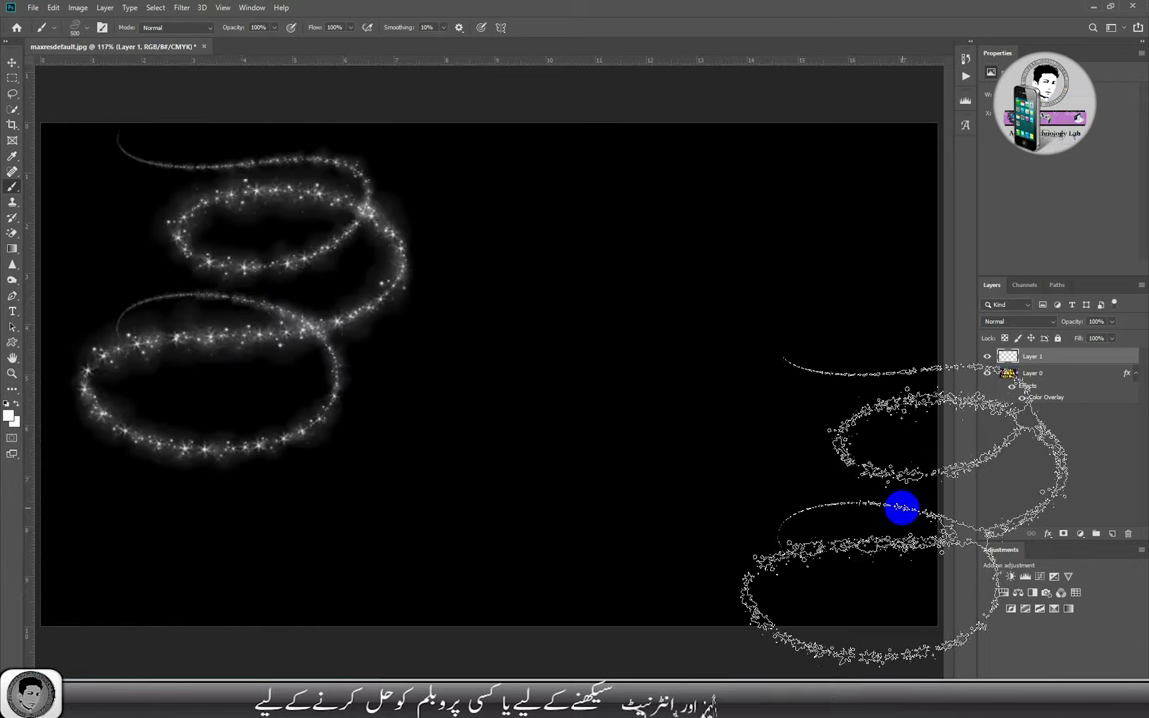
Stamp a dotted swirl at the upper right with brush 1484 at size 400.
{"action": "left_click", "coordinate": [102, 28]}
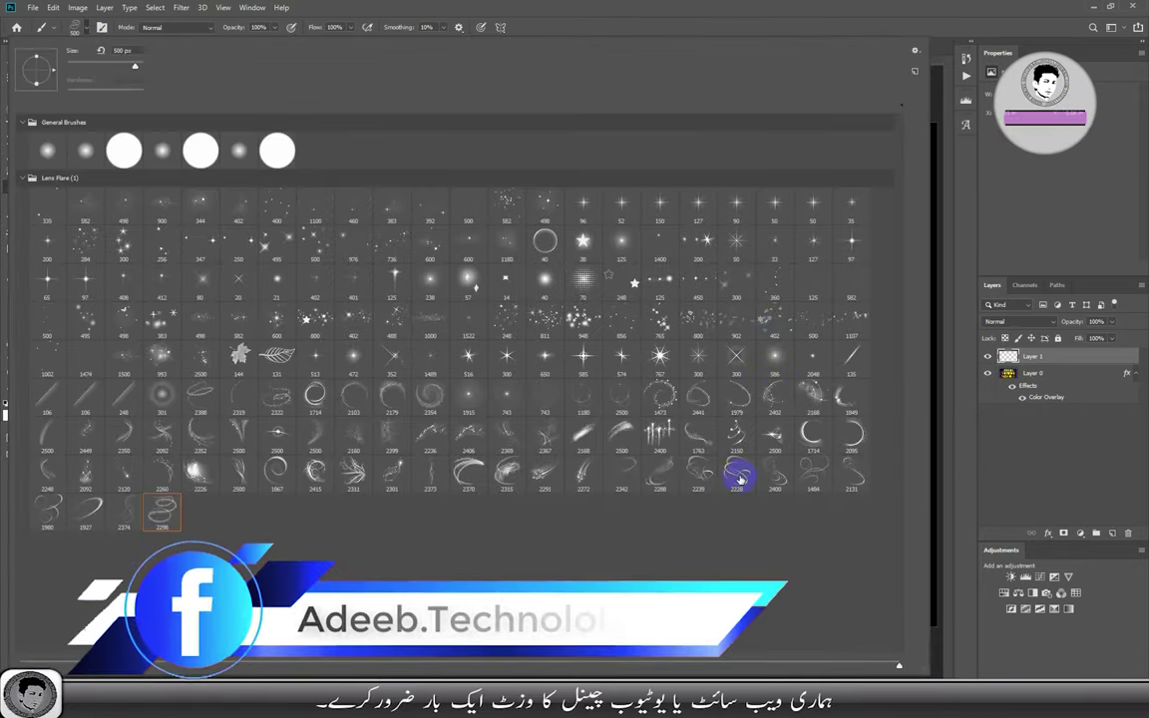
{"action": "left_click", "coordinate": [810, 475]}
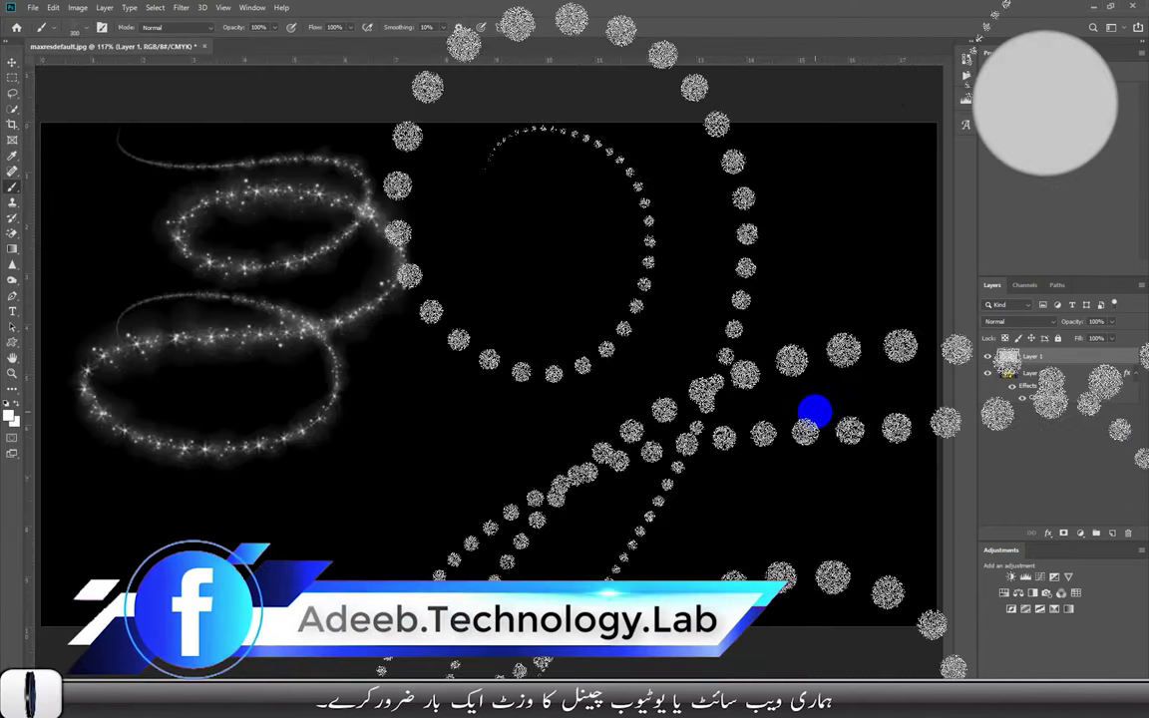
{"action": "key", "text": "bracketleft"}
{"action": "key", "text": "bracketleft"}
{"action": "key", "text": "bracketleft"}
{"action": "key", "text": "bracketright"}
{"action": "key", "text": "bracketright"}
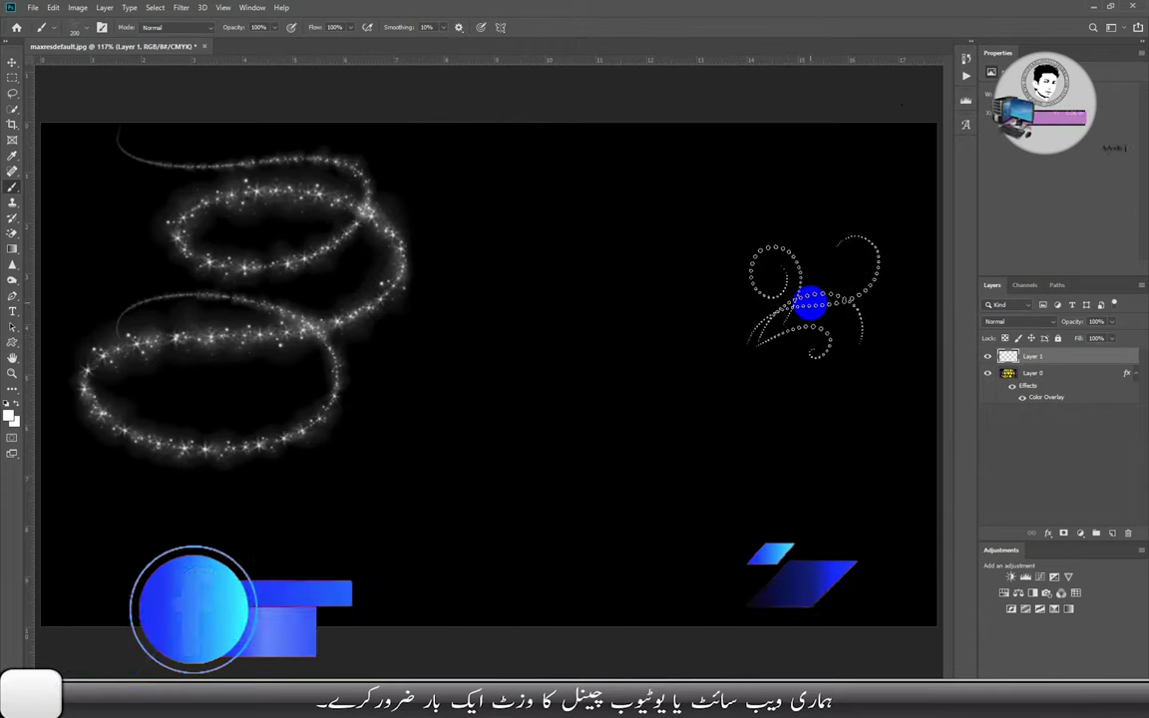
{"action": "key", "text": "bracketright"}
{"action": "key", "text": "bracketright"}
{"action": "left_click", "coordinate": [777, 267]}
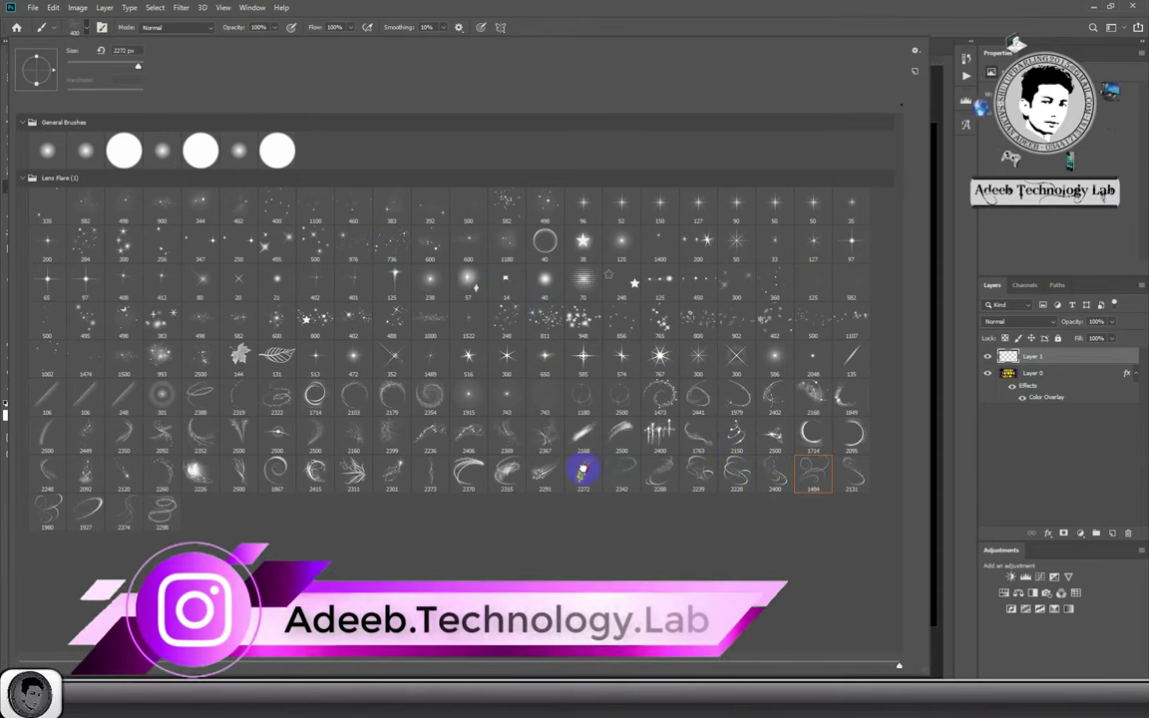
Stamp sparkle streaks at top centre (brush 2272) and light swirls lower middle (brush 2239).
{"action": "double_click", "coordinate": [600, 476]}
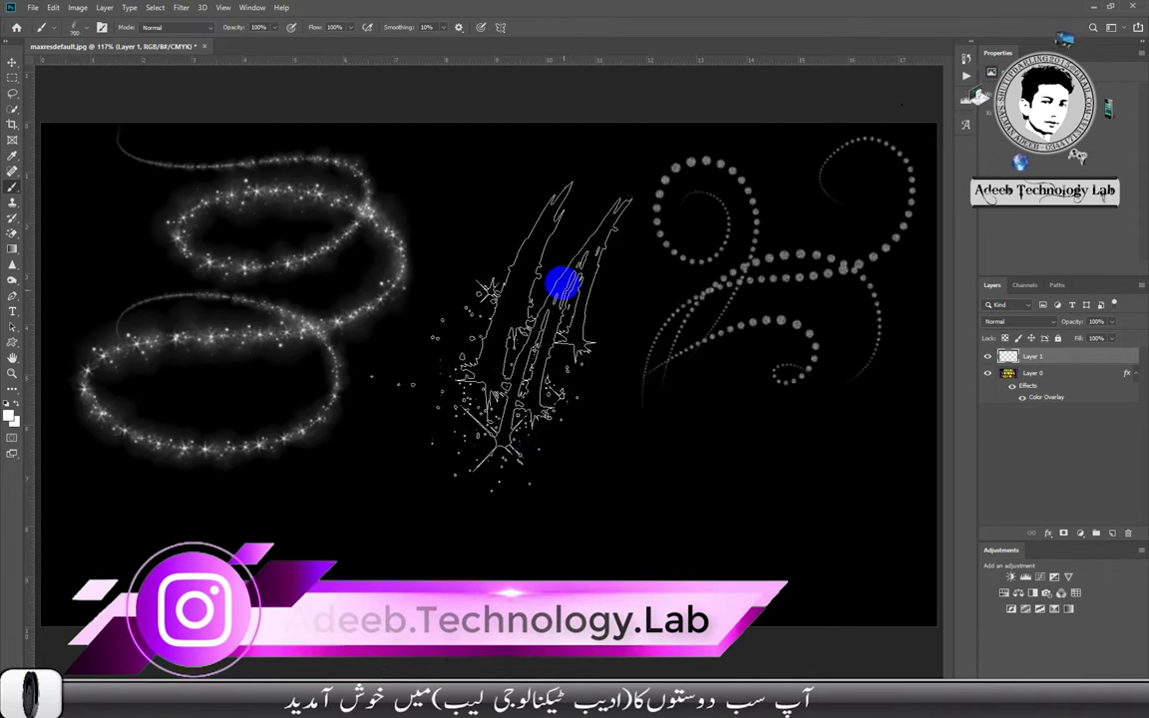
{"action": "left_click", "coordinate": [568, 235]}
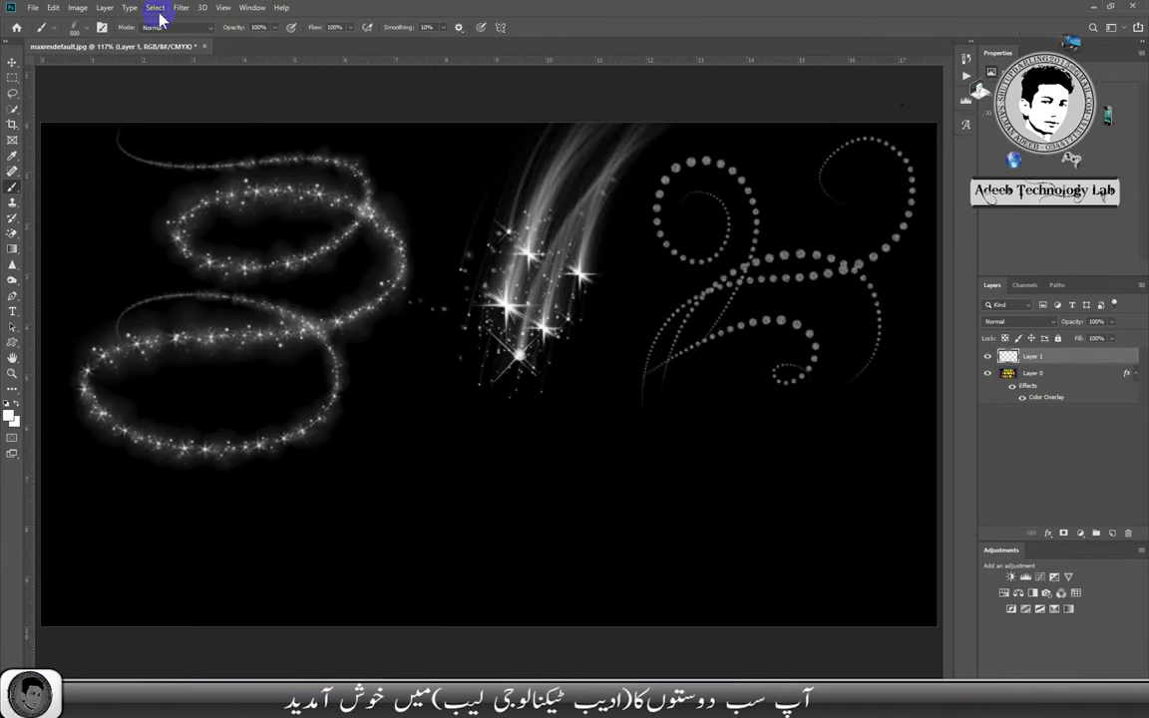
{"action": "left_click", "coordinate": [80, 26]}
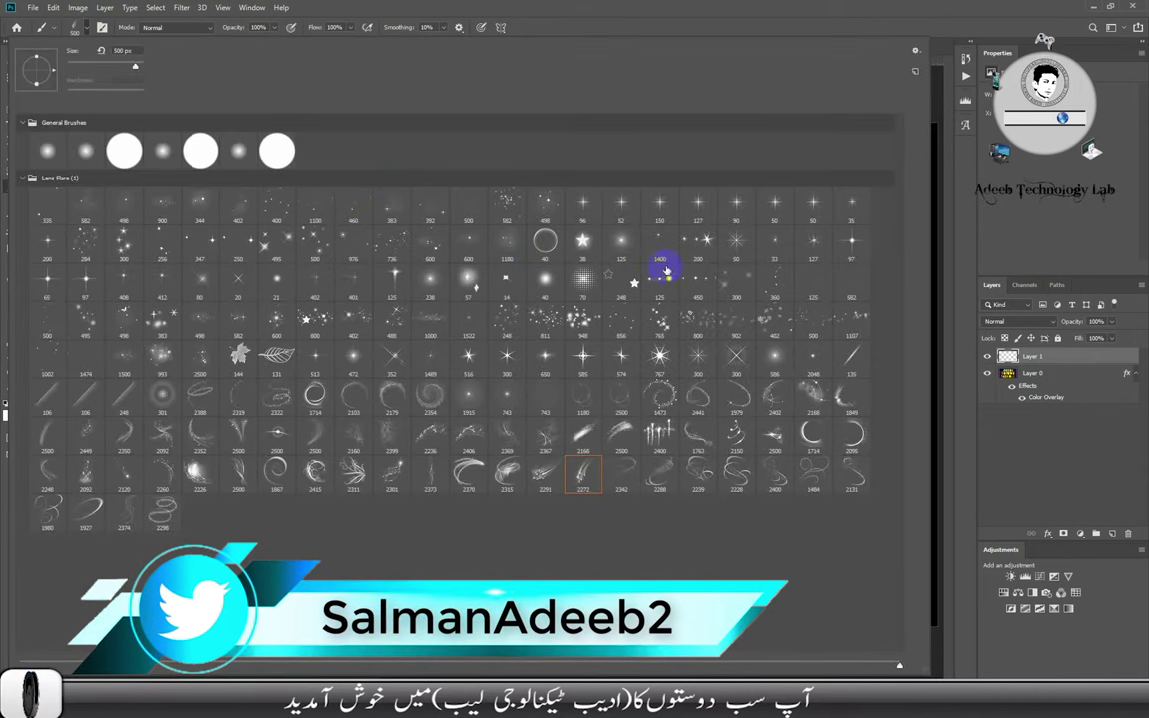
{"action": "double_click", "coordinate": [692, 477]}
{"action": "left_click", "coordinate": [570, 488]}
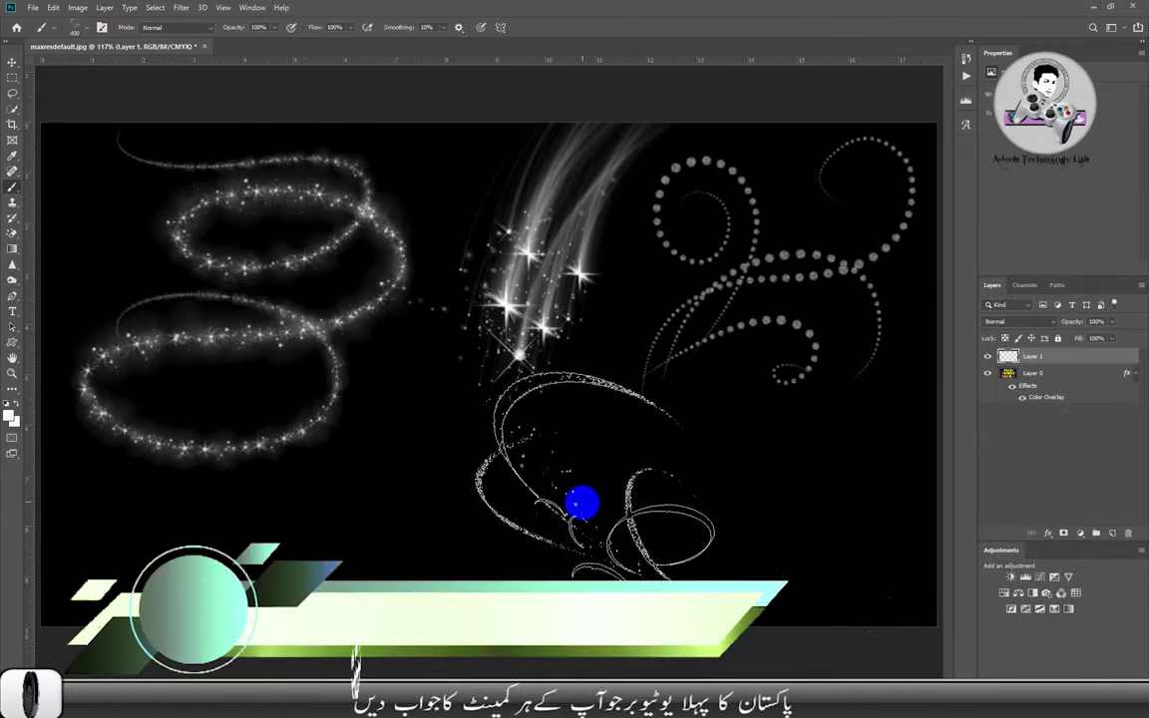
{"action": "left_click", "coordinate": [582, 503]}
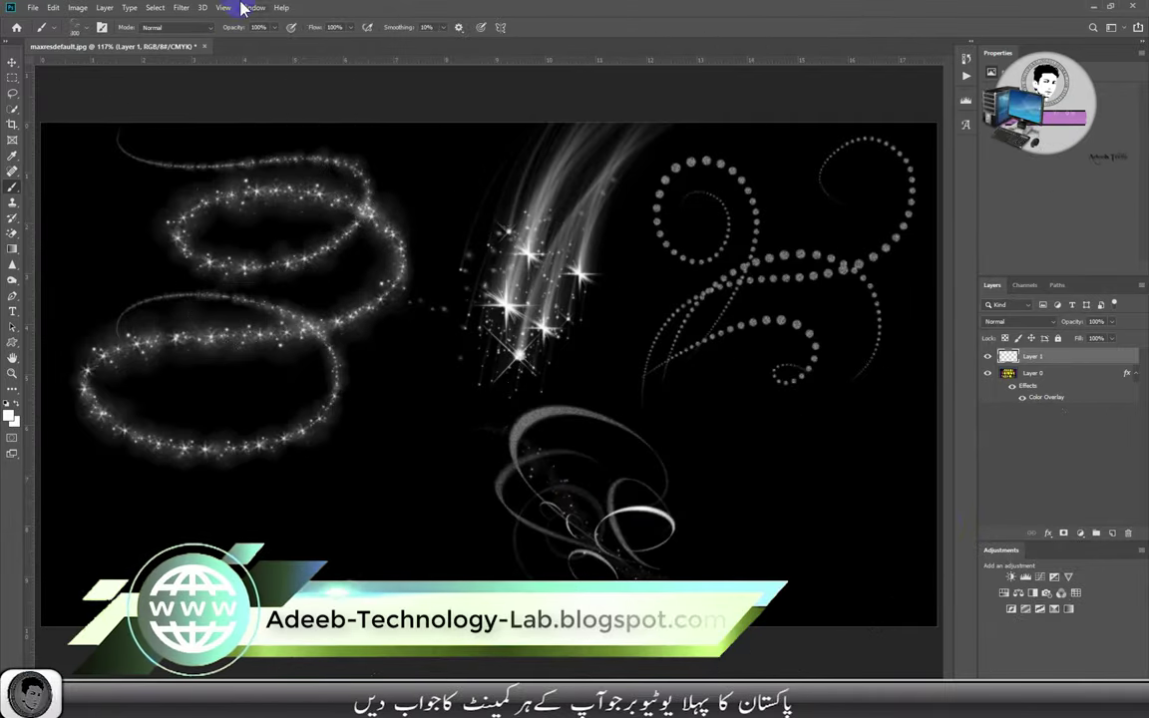
Paint sparkle swirls at the lower left and right with brush 2370 at size 300.
{"action": "left_click", "coordinate": [85, 30]}
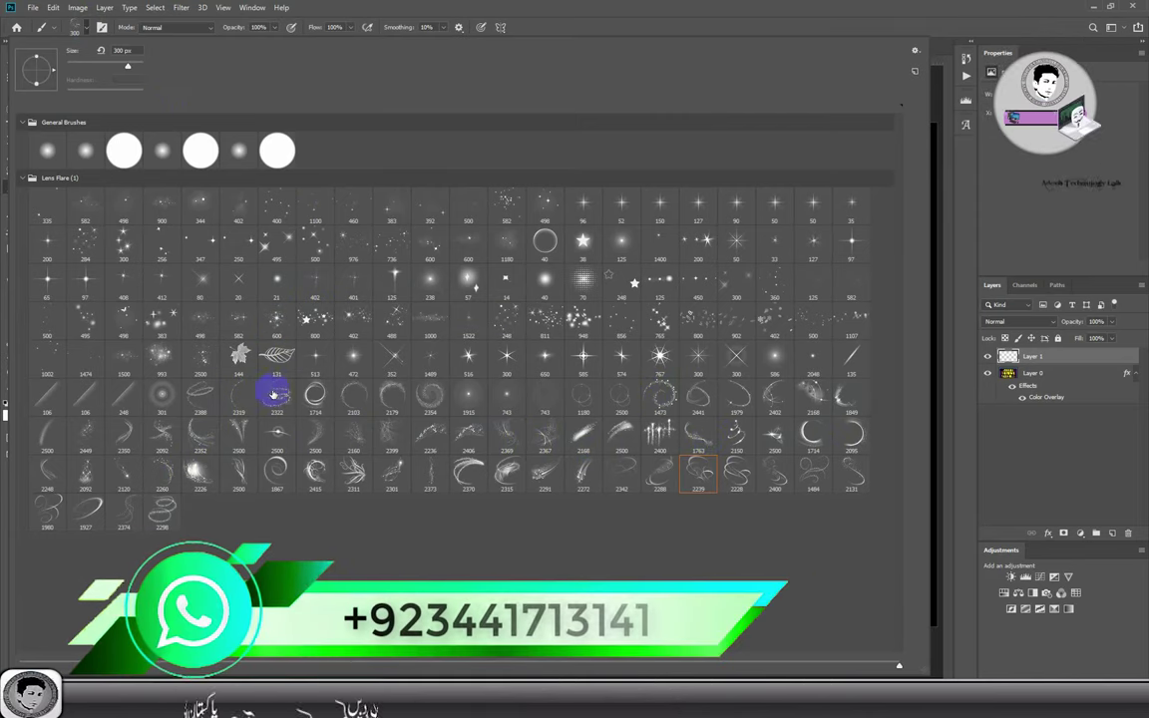
{"action": "left_click", "coordinate": [454, 466]}
{"action": "double_click", "coordinate": [454, 466]}
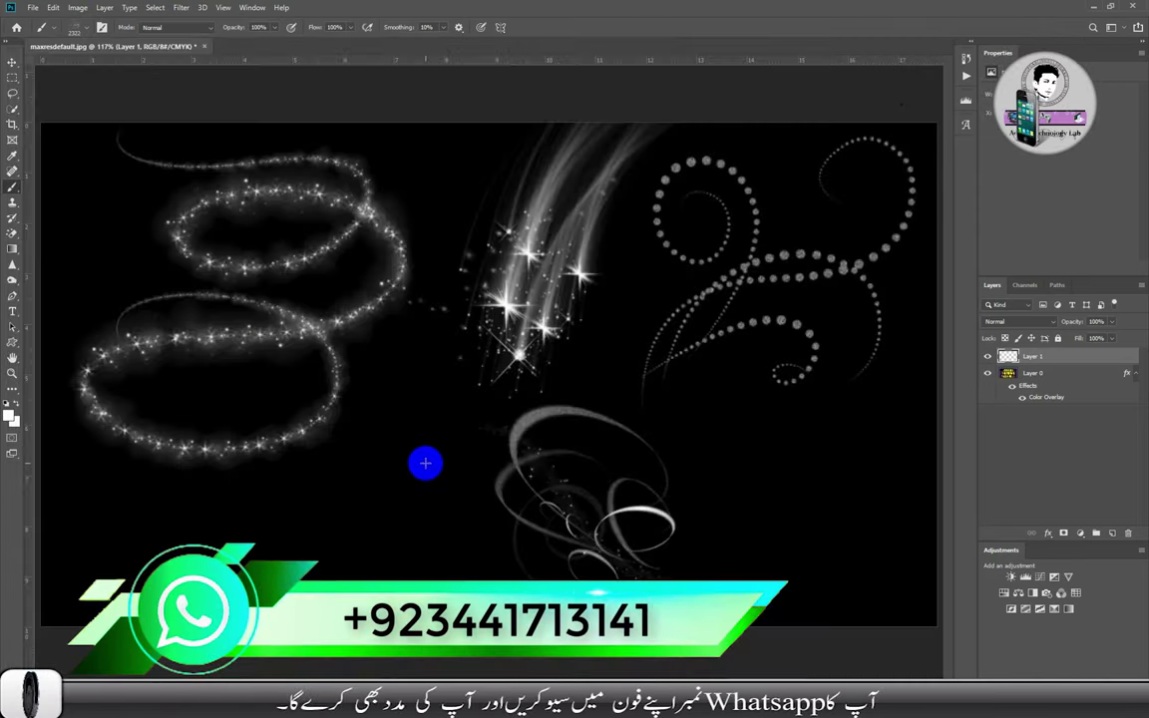
{"action": "left_click_drag", "start_coordinate": [397, 468], "coordinate": [369, 509]}
{"action": "key", "text": "bracketleft"}
{"action": "key", "text": "bracketleft"}
{"action": "key", "text": "bracketleft"}
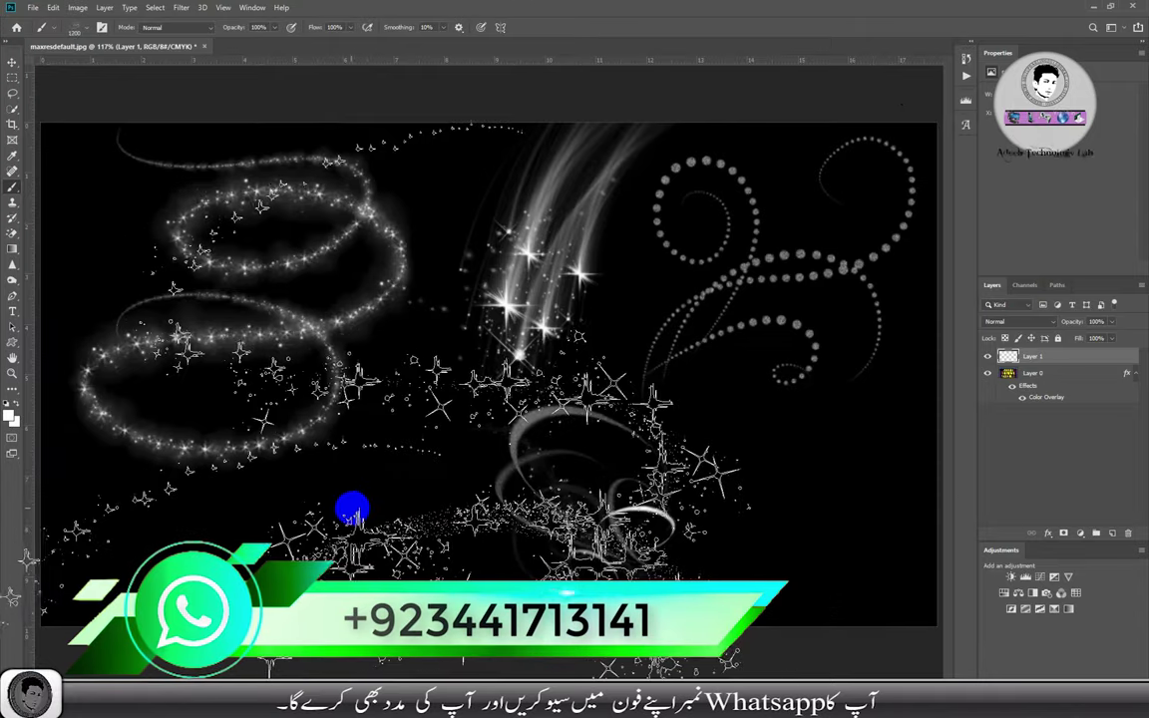
{"action": "key", "text": "bracketleft"}
{"action": "key", "text": "bracketleft"}
{"action": "key", "text": "bracketleft"}
{"action": "key", "text": "bracketleft"}
{"action": "key", "text": "bracketleft"}
{"action": "key", "text": "bracketleft"}
{"action": "key", "text": "bracketleft"}
{"action": "key", "text": "bracketleft"}
{"action": "key", "text": "bracketleft"}
{"action": "key", "text": "bracketright"}
{"action": "key", "text": "bracketright"}
{"action": "key", "text": "bracketright"}
{"action": "left_click", "coordinate": [380, 502]}
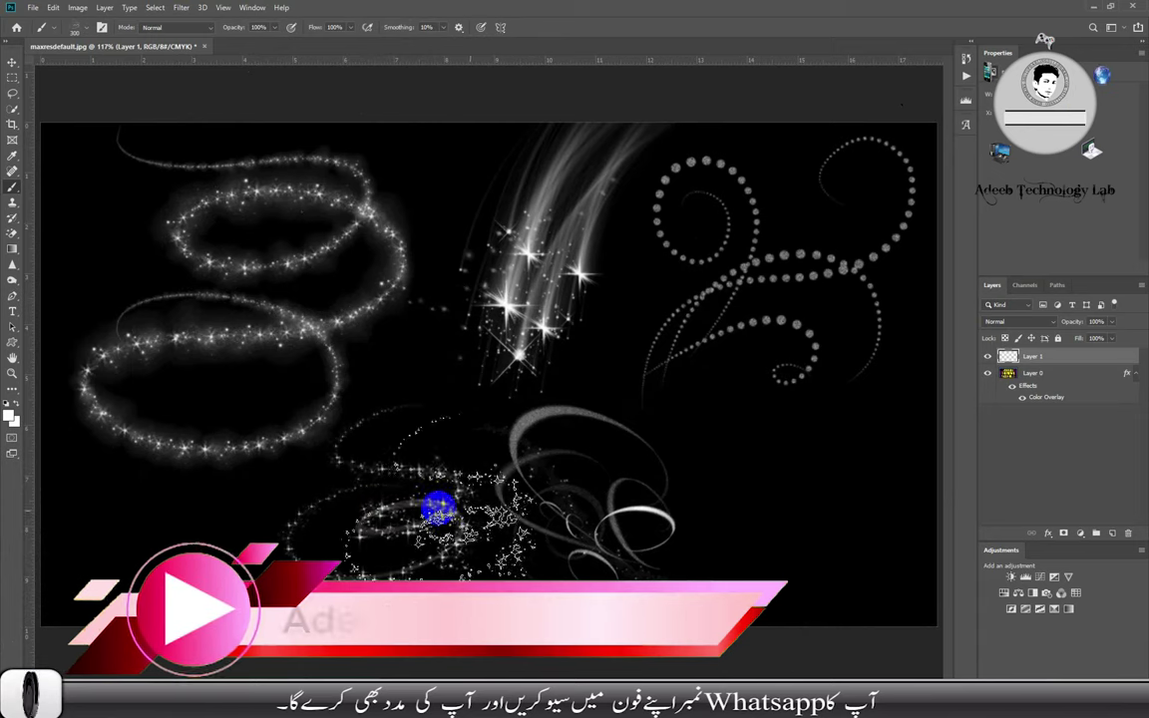
{"action": "left_click", "coordinate": [816, 488]}
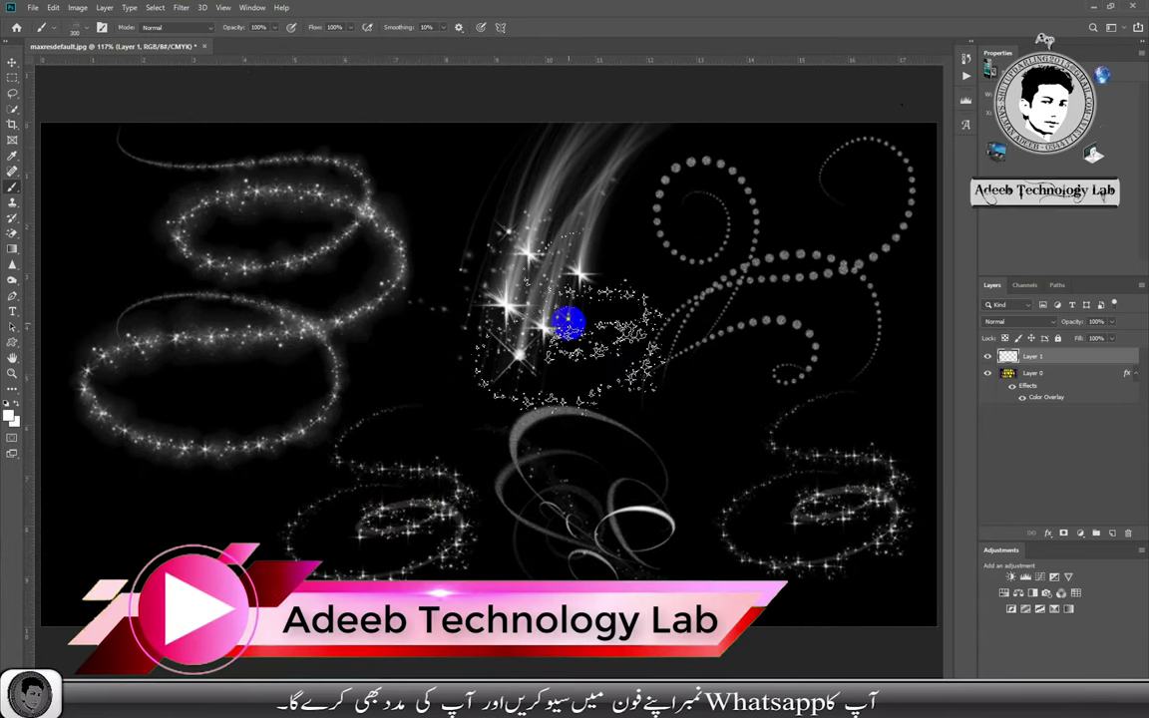
Minimize Photoshop and the browser, then refresh the desktop.
{"action": "left_click", "coordinate": [1097, 8]}
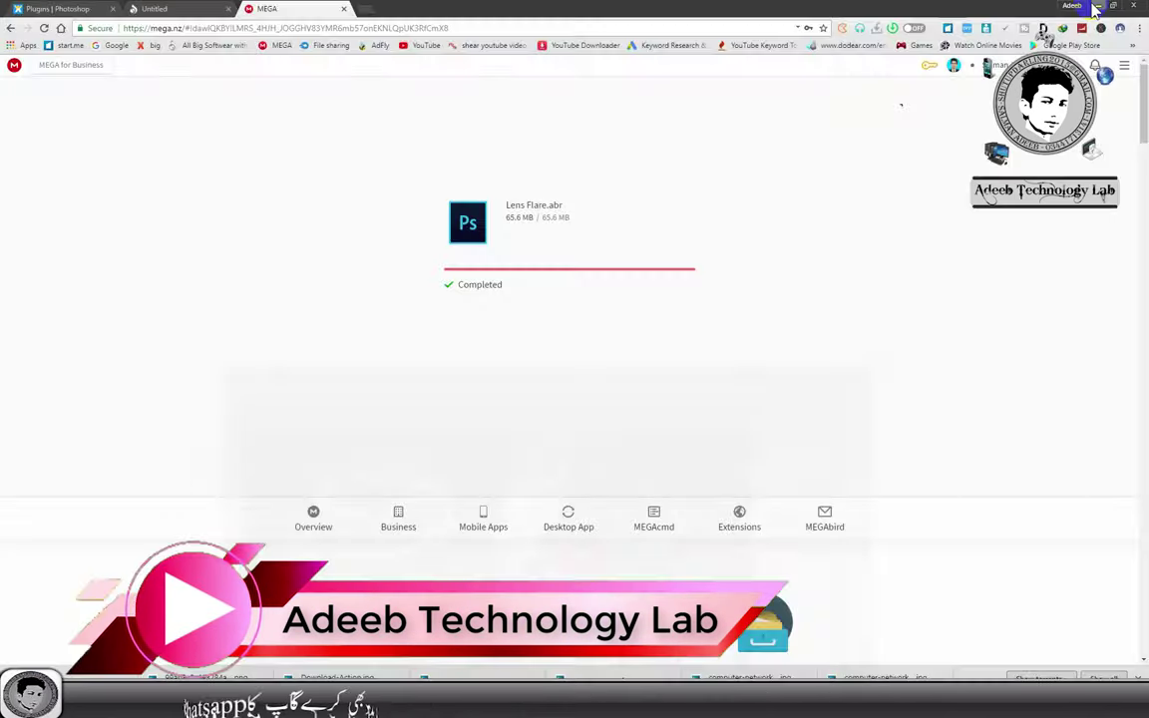
{"action": "left_click", "coordinate": [1085, 8]}
{"action": "right_click", "coordinate": [711, 131]}
{"action": "left_click", "coordinate": [788, 181]}
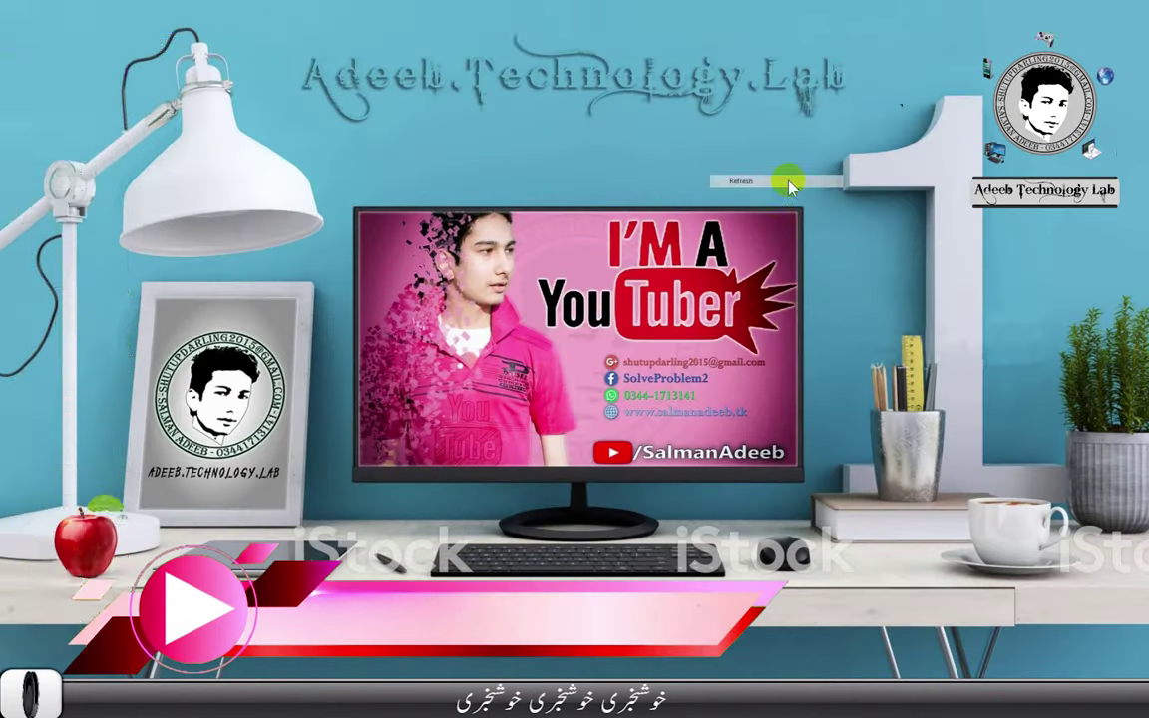